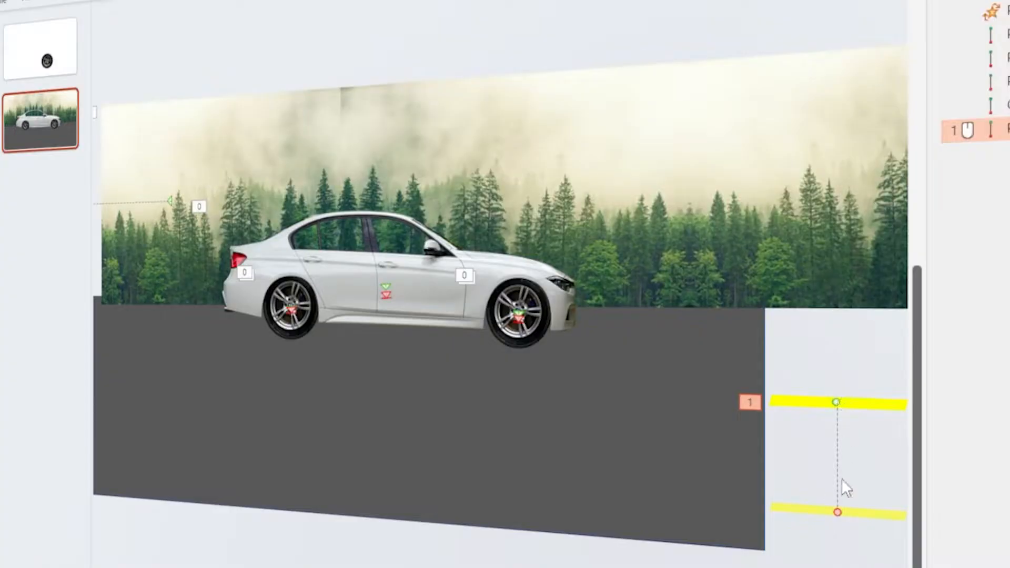
drag(840, 513, 113, 373)
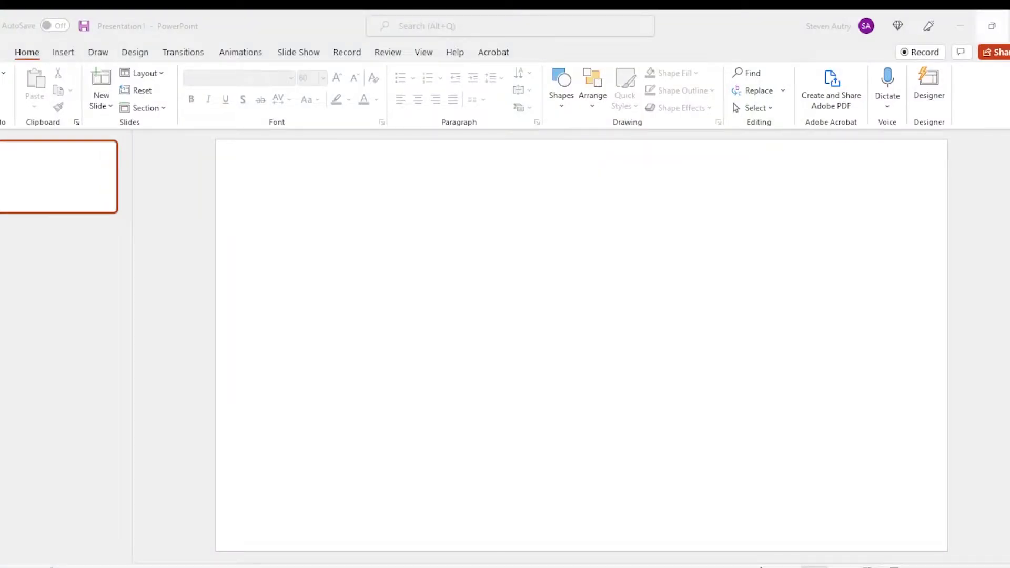
Step: Switch to the Pexels website in the browser and search its free photos for "car"
double_click(409, 121)
click(381, 295)
text(jp)
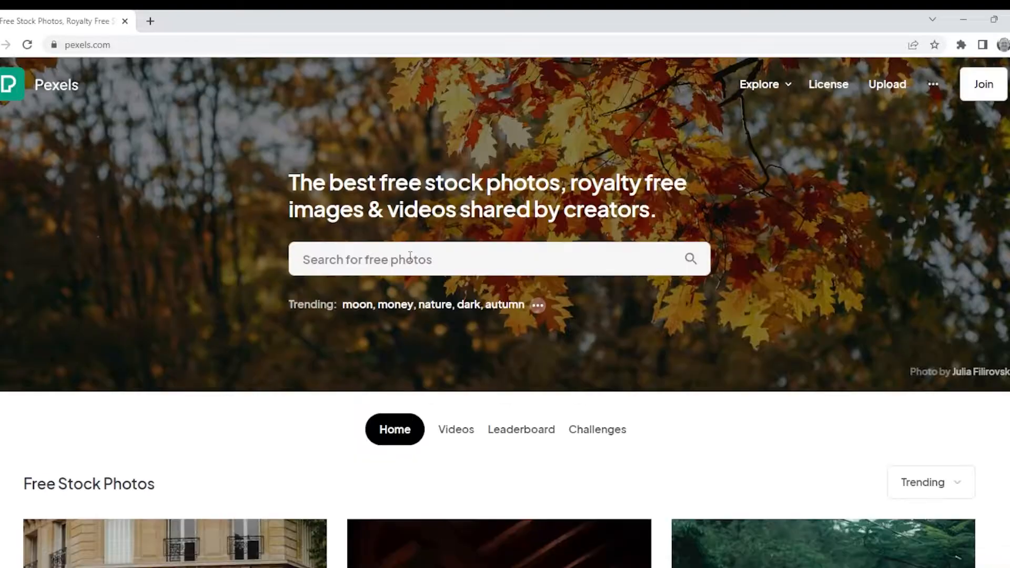
click(410, 256)
text(car)
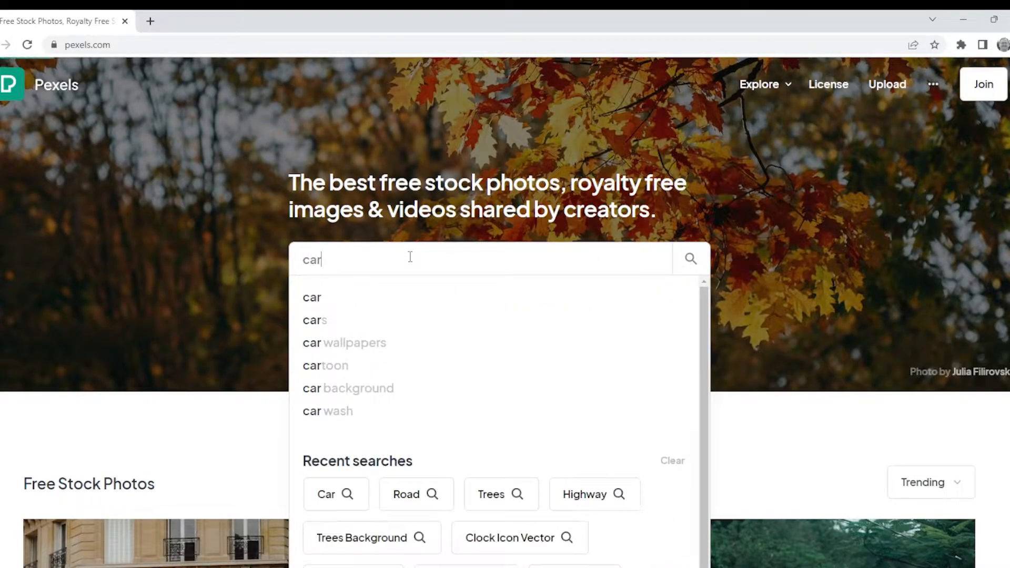
key(Return)
Step: Find the side-view photo of the white sedan among the car results and download it
scroll(387, 313, down, 8)
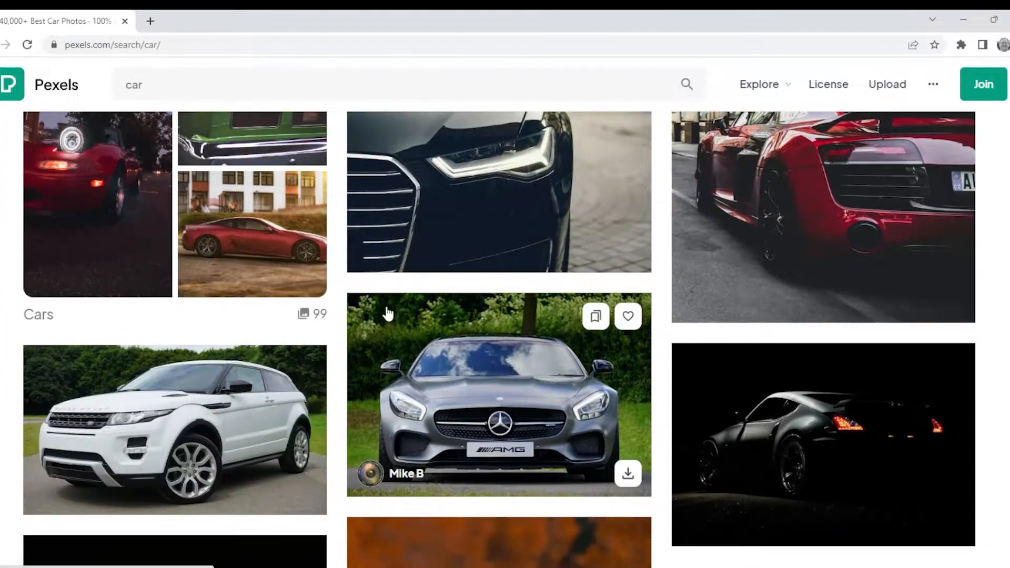
scroll(387, 313, down, 20)
scroll(387, 315, down, 20)
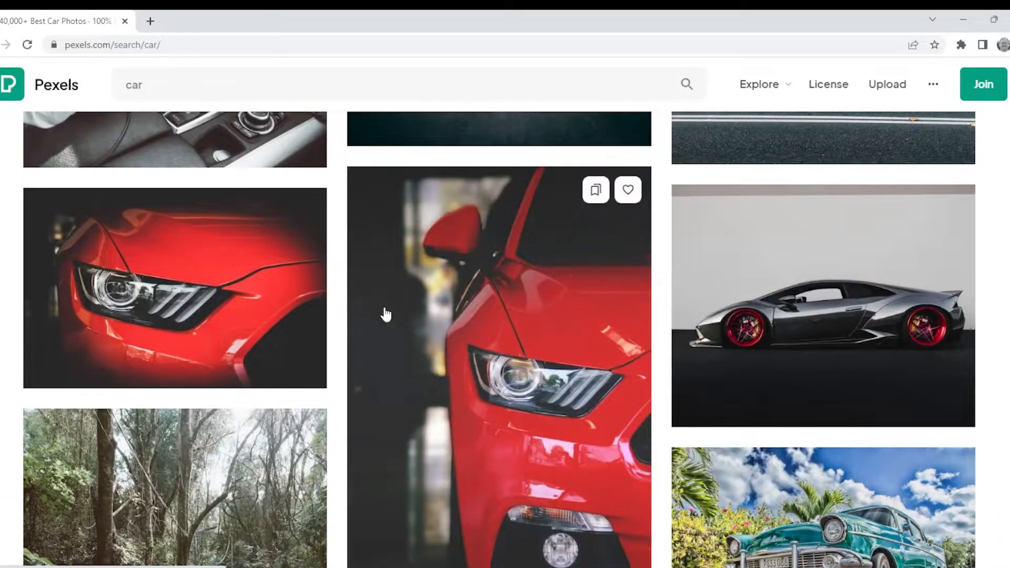
scroll(386, 314, down, 8)
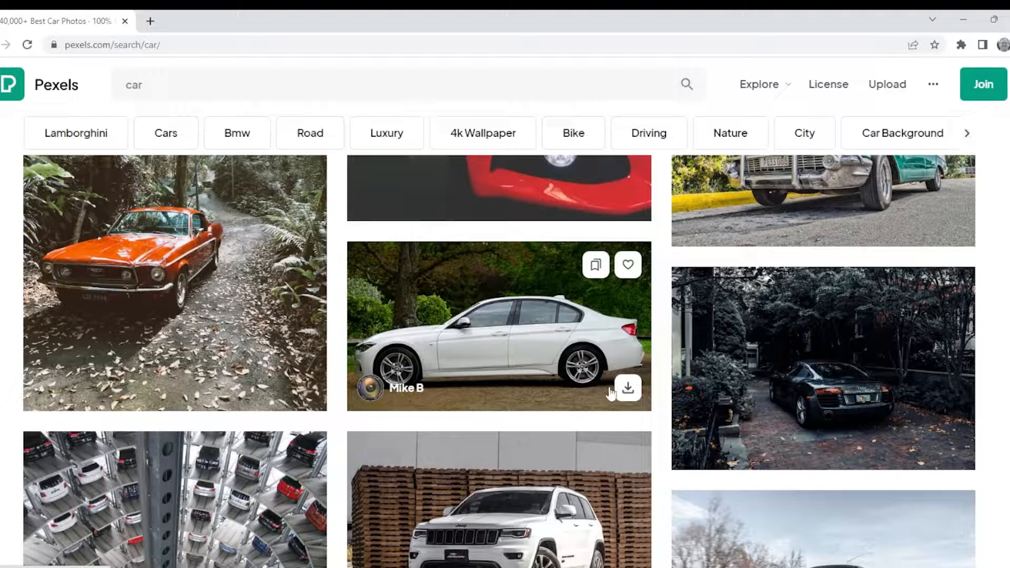
click(628, 389)
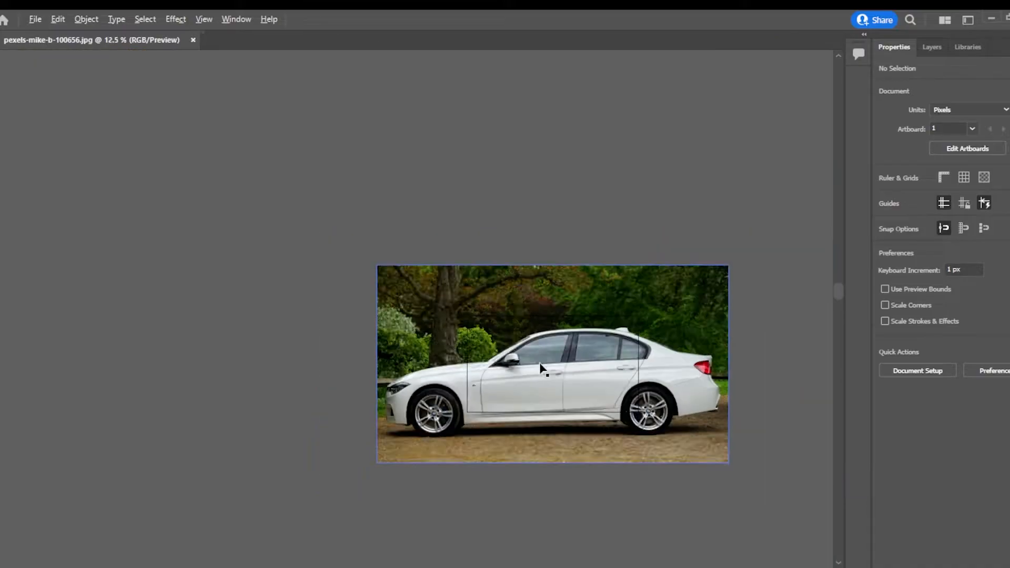
Step: In Illustrator, trace the white car's body with a 25% opacity path that follows the hood, roofline, bumpers, sill and wheel arches
key(ctrl+equal)
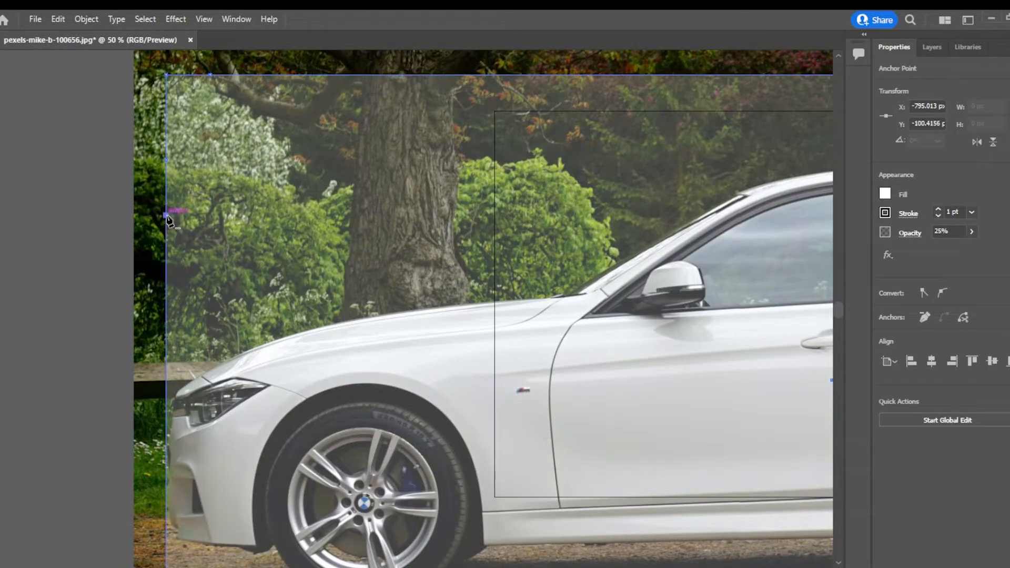
click(167, 159)
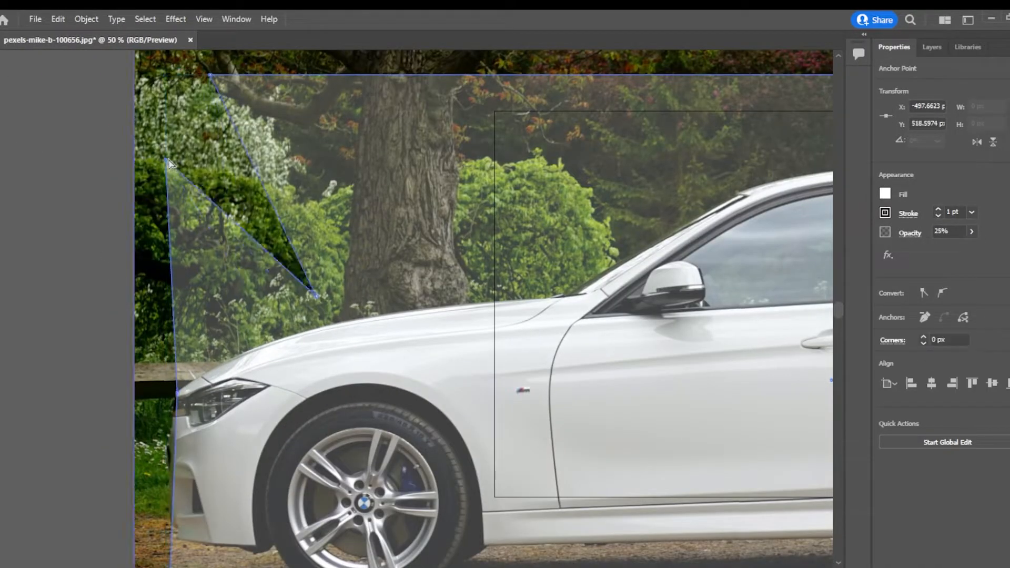
drag(167, 159, 337, 321)
drag(316, 295, 577, 293)
drag(211, 75, 739, 193)
drag(737, 290, 243, 372)
drag(281, 269, 428, 246)
drag(522, 372, 307, 361)
drag(475, 195, 488, 264)
drag(792, 146, 633, 326)
drag(633, 326, 684, 241)
drag(688, 279, 707, 242)
drag(708, 273, 714, 251)
drag(717, 304, 709, 320)
drag(712, 354, 739, 367)
drag(739, 407, 738, 394)
drag(738, 411, 745, 396)
drag(742, 447, 729, 445)
scroll(741, 483, up, 3)
drag(707, 417, 585, 430)
drag(592, 473, 651, 340)
drag(659, 362, 313, 356)
drag(392, 451, 622, 419)
scroll(622, 420, down, 2)
scroll(622, 419, down, 3)
drag(685, 488, 550, 335)
drag(503, 347, 494, 411)
drag(443, 442, 597, 463)
drag(511, 454, 337, 441)
drag(304, 455, 274, 360)
click(220, 441)
drag(175, 509, 183, 437)
scroll(138, 436, up, 3)
drag(262, 437, 296, 453)
drag(502, 232, 677, 224)
drag(364, 445, 360, 444)
drag(326, 240, 332, 247)
drag(502, 232, 677, 223)
drag(473, 173, 579, 291)
drag(561, 272, 676, 248)
scroll(677, 248, down, 2)
drag(711, 205, 398, 320)
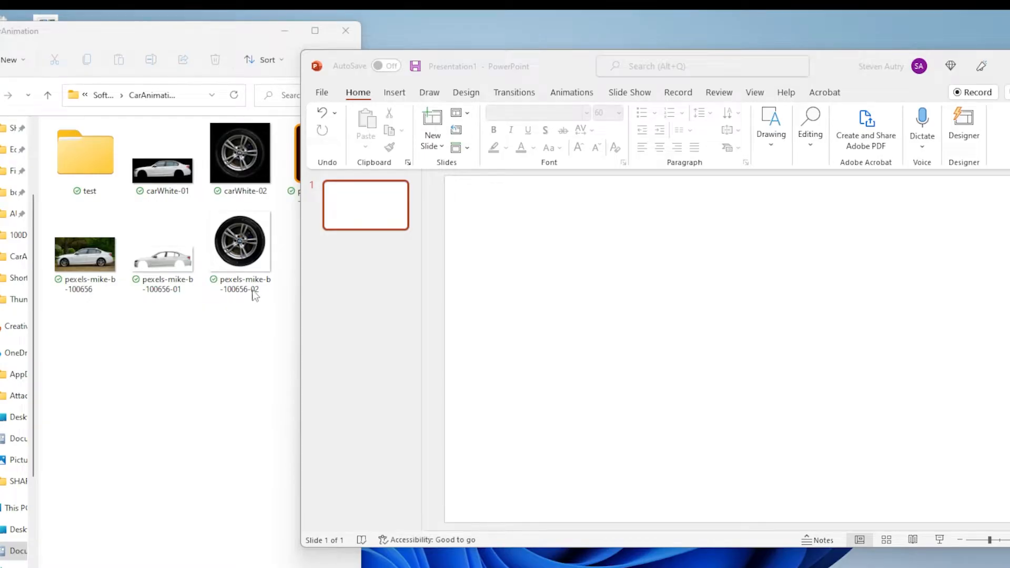
drag(255, 295, 626, 323)
drag(160, 264, 455, 327)
drag(453, 325, 484, 326)
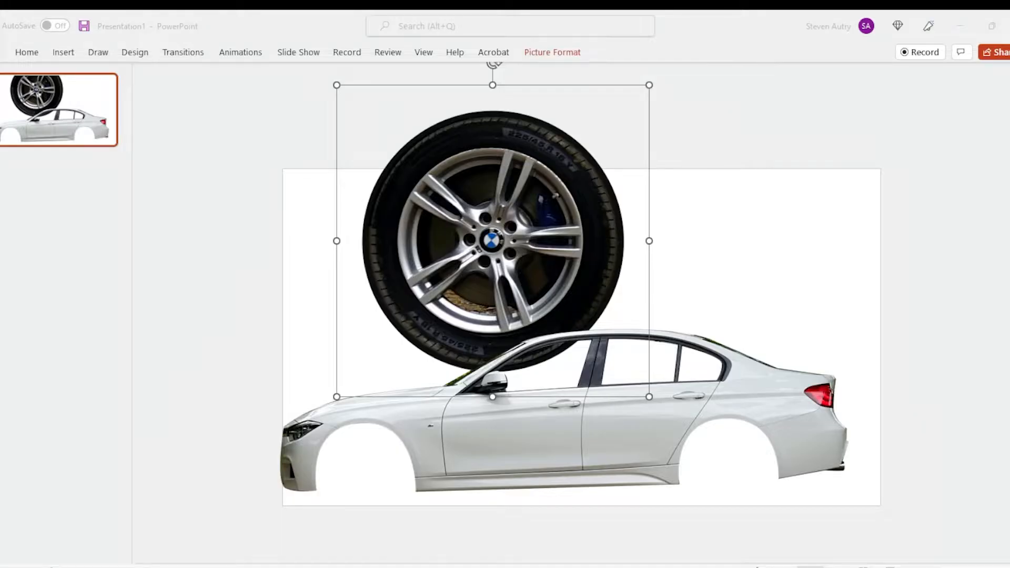
Step: In PowerPoint, shrink the wheel picture to wheel-arch size and place it behind the car body
click(484, 264)
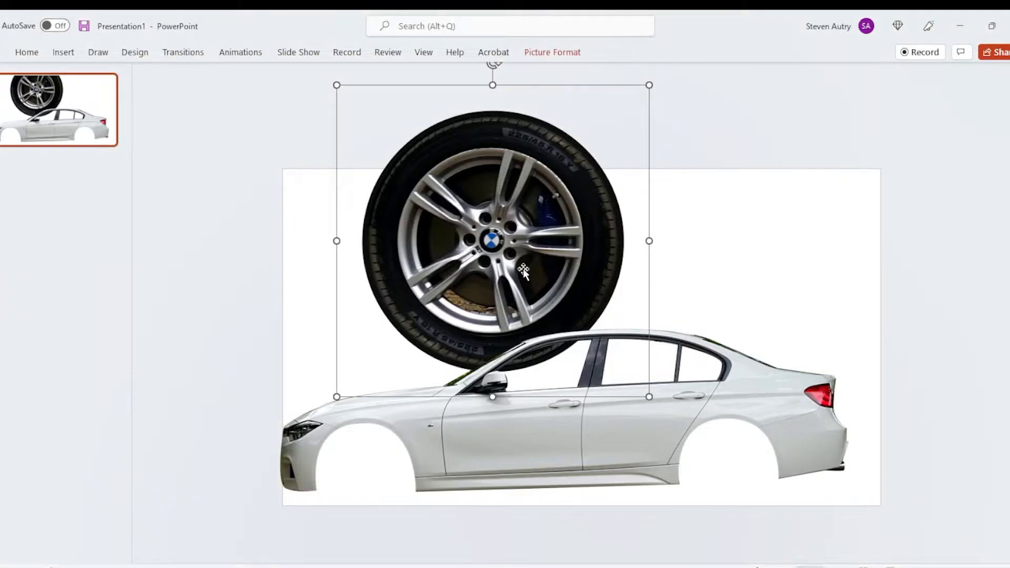
drag(648, 394, 678, 418)
click(685, 447)
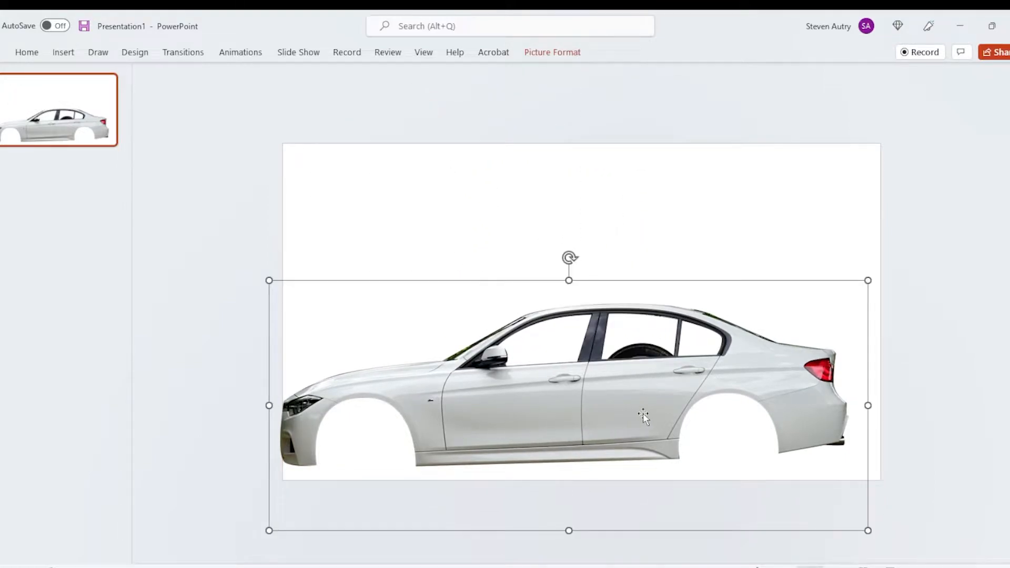
Step: Duplicate the slide and keep only the wheel picture on the copy, near the middle
right_click(58, 120)
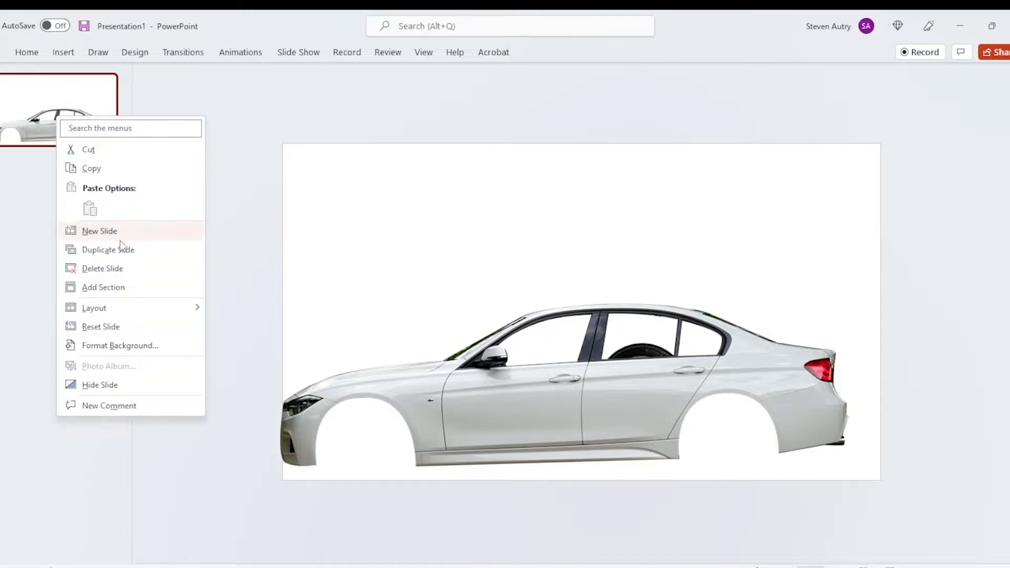
click(116, 256)
drag(519, 417, 525, 346)
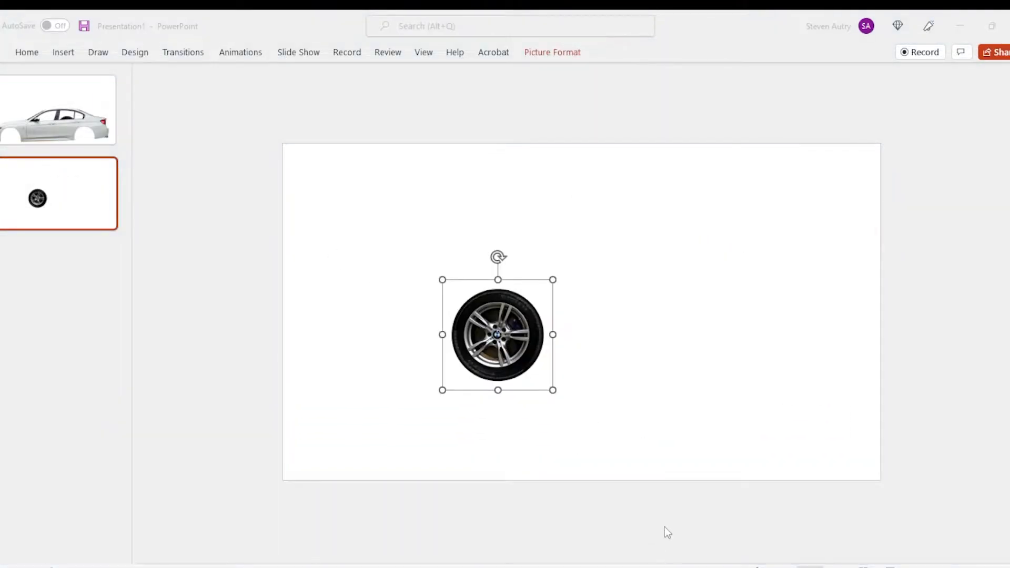
Step: Add the Spin emphasis animation to the wheel picture
click(249, 56)
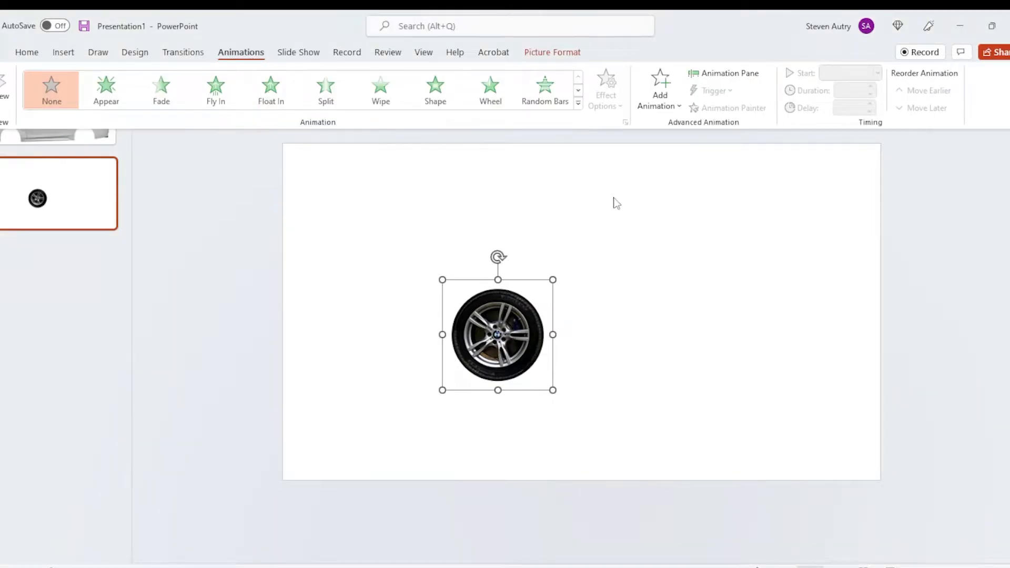
click(662, 106)
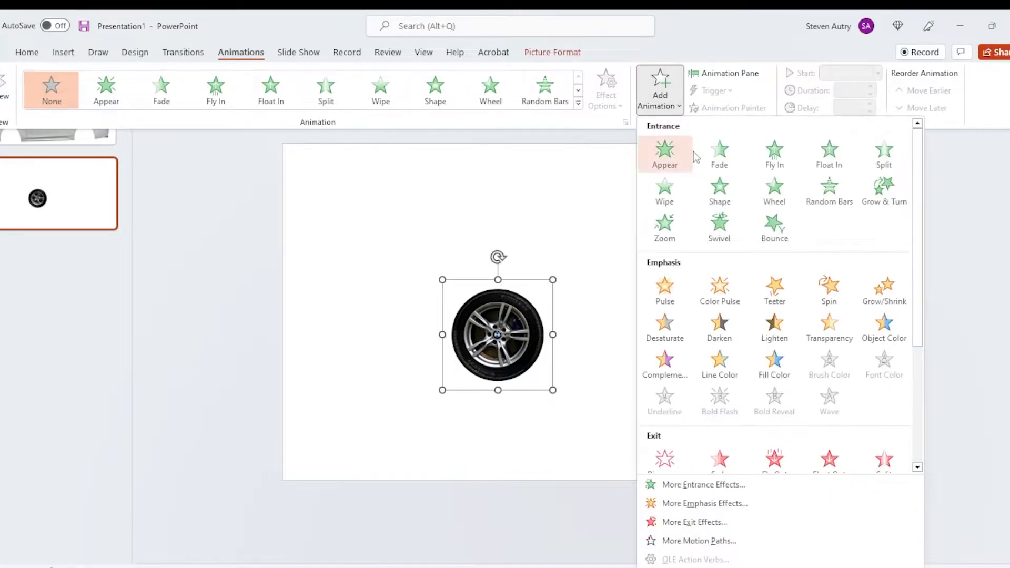
click(834, 294)
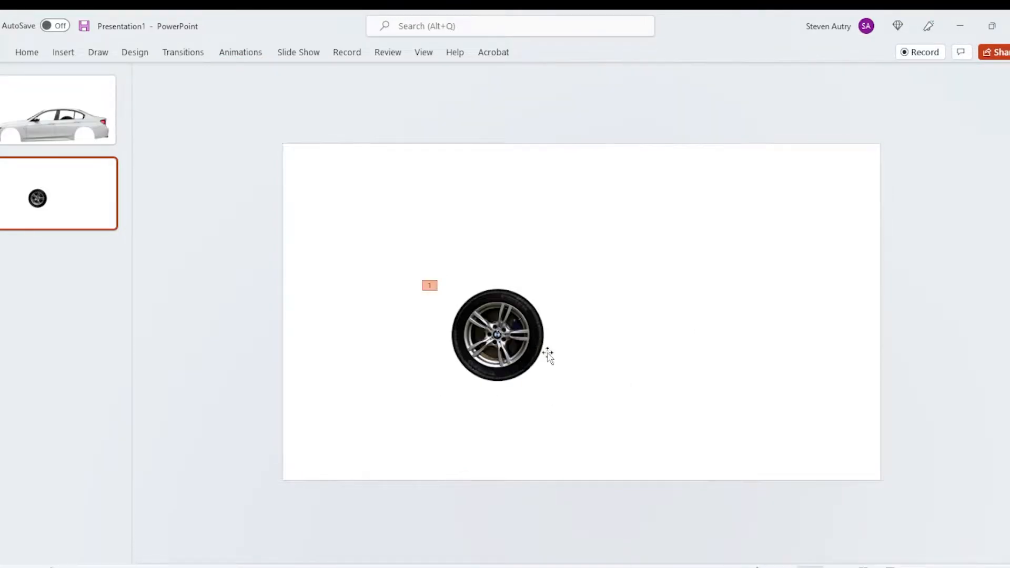
Step: Show the Animation Pane for the wheel's Spin effect and widen it
click(535, 319)
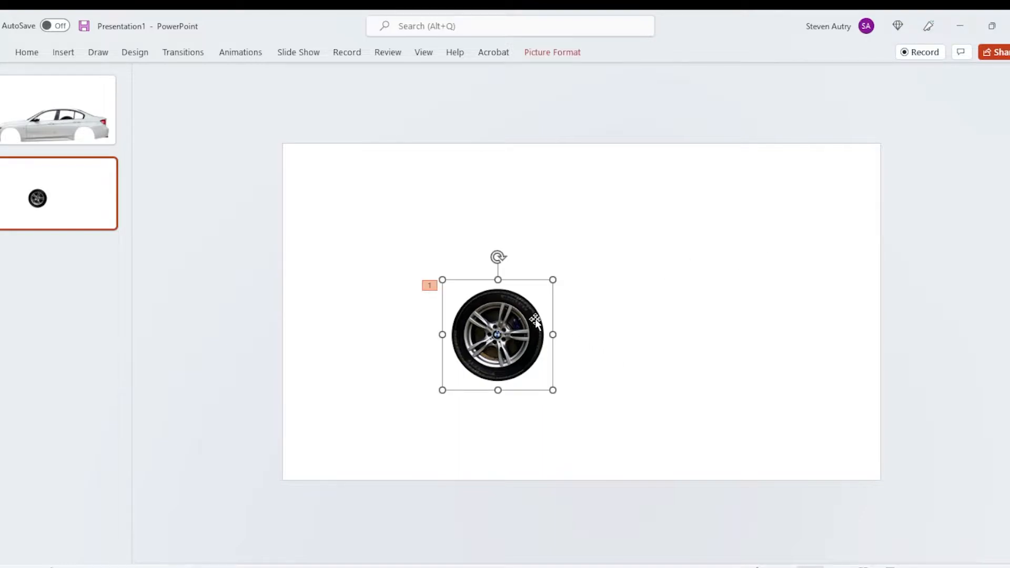
click(251, 55)
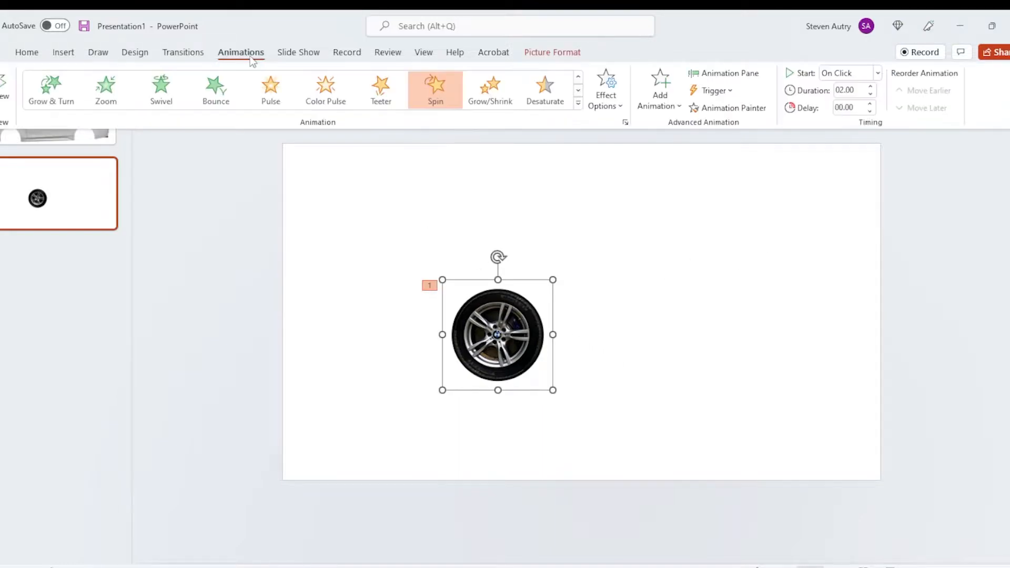
click(728, 73)
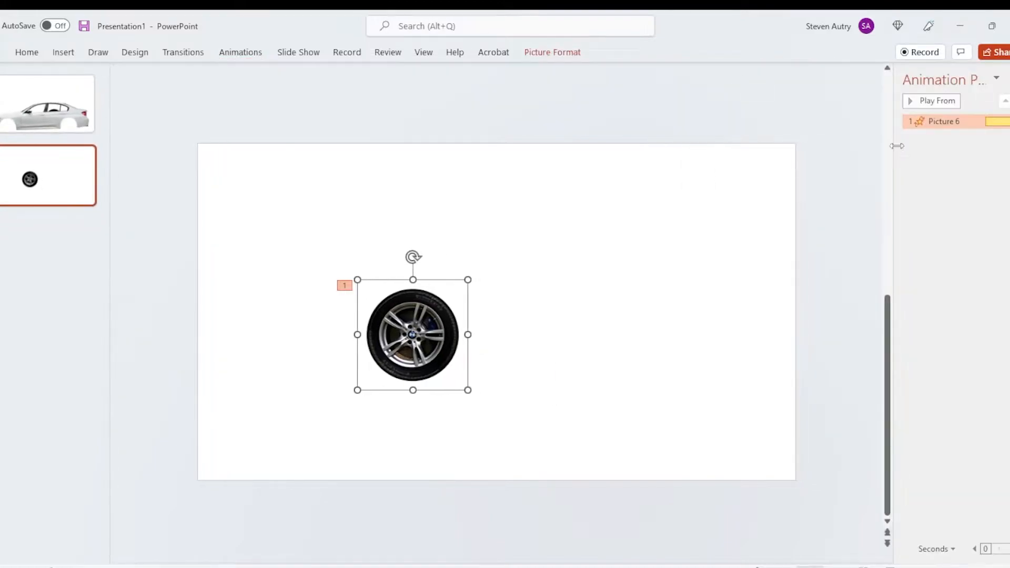
drag(858, 151, 798, 150)
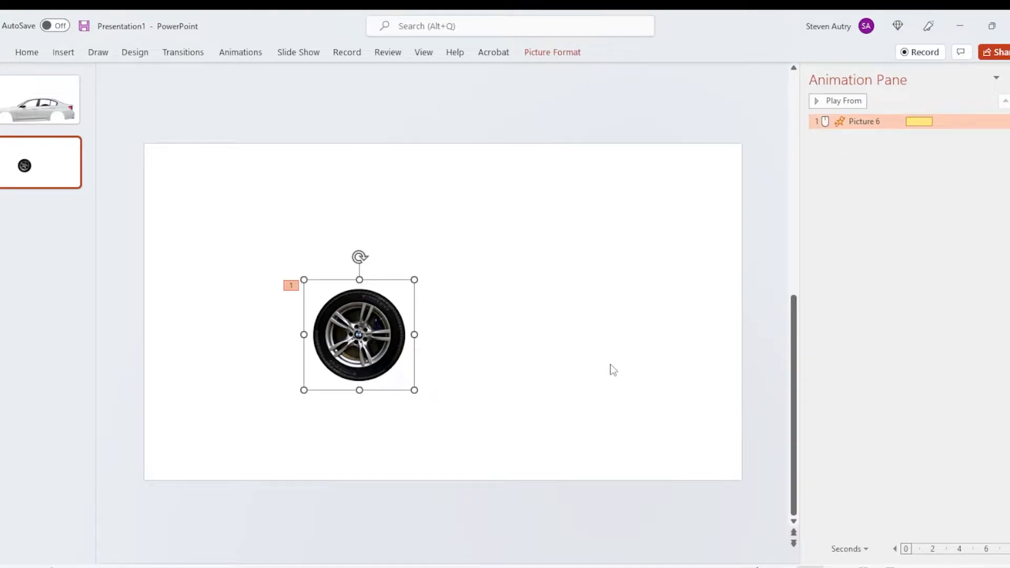
Step: Play the wheel slide as a slide show to preview the spin, and return to editing
key(shift+F5)
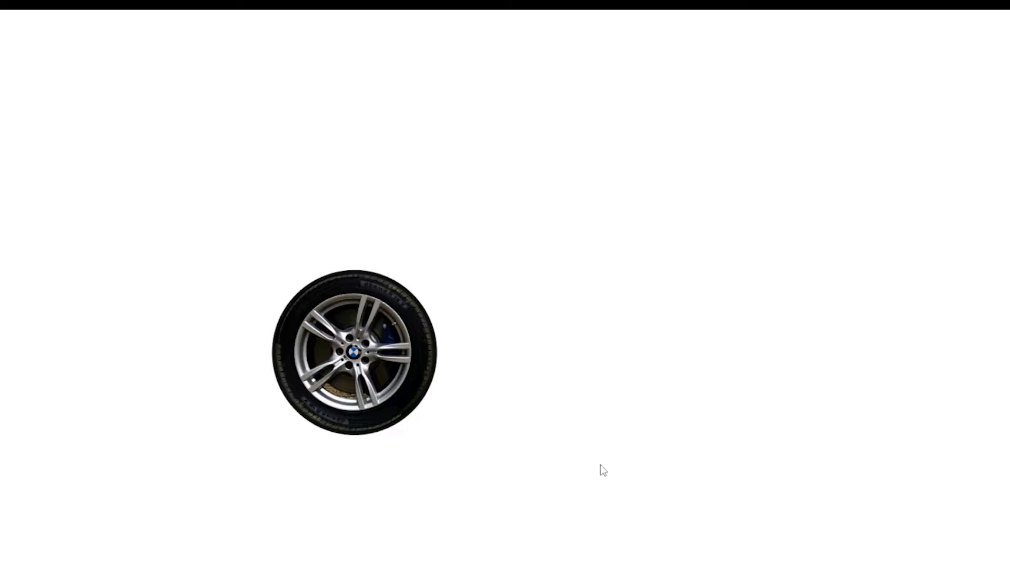
click(510, 197)
click(743, 227)
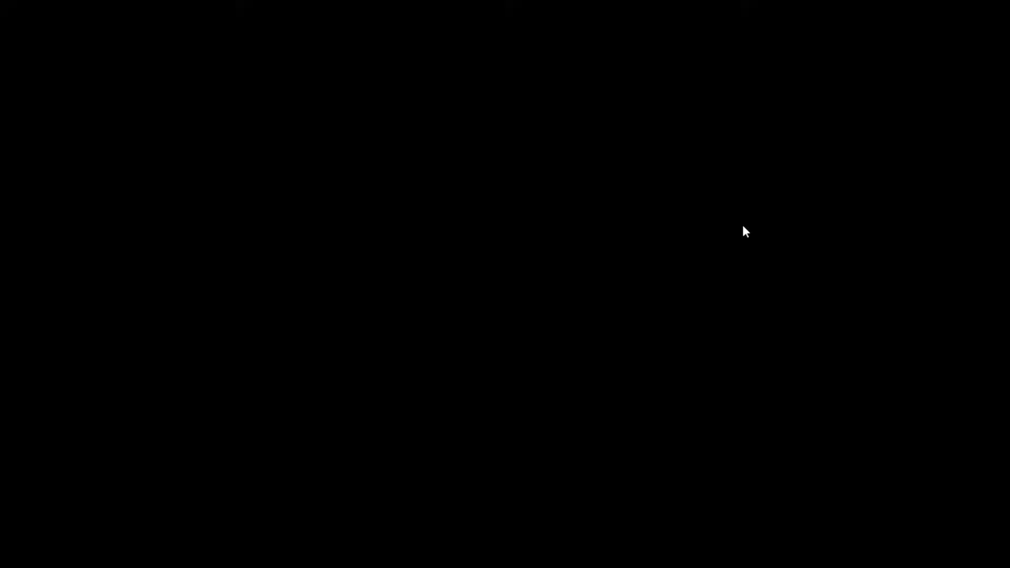
click(739, 221)
Step: Set the wheel's Spin animation to start with previous and review its spin amount options, keeping 360° Clockwise
right_click(881, 122)
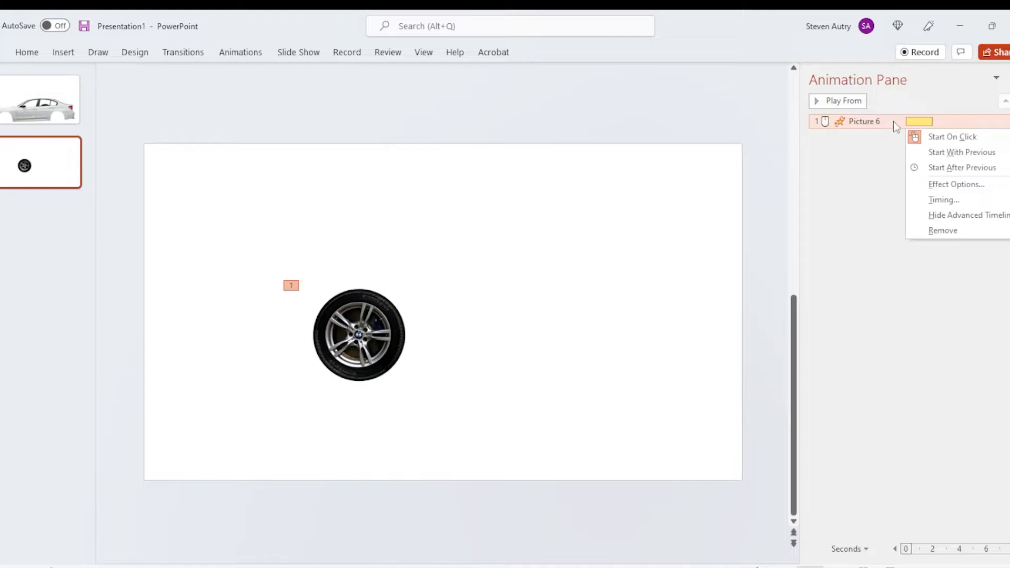
click(982, 155)
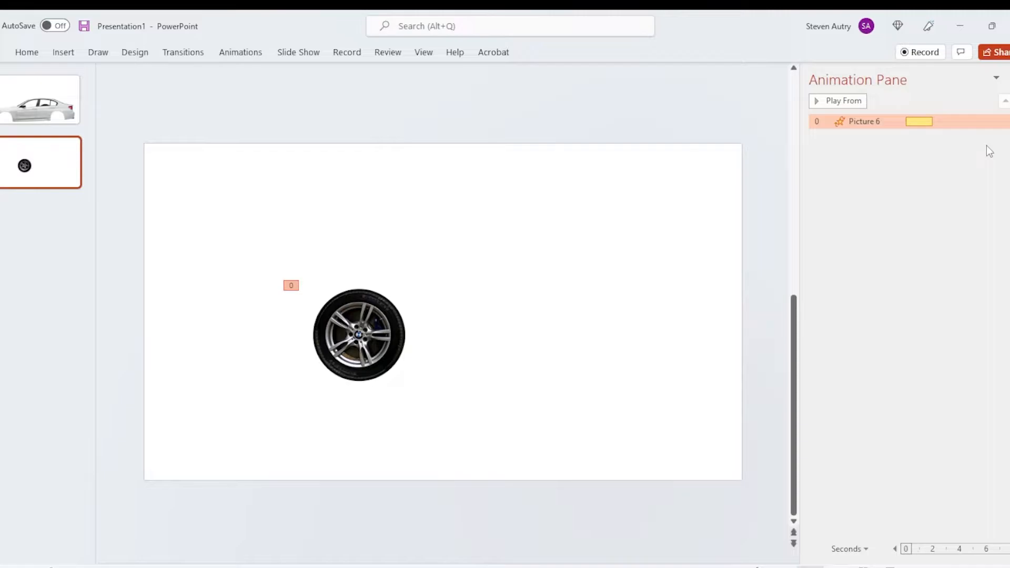
click(892, 123)
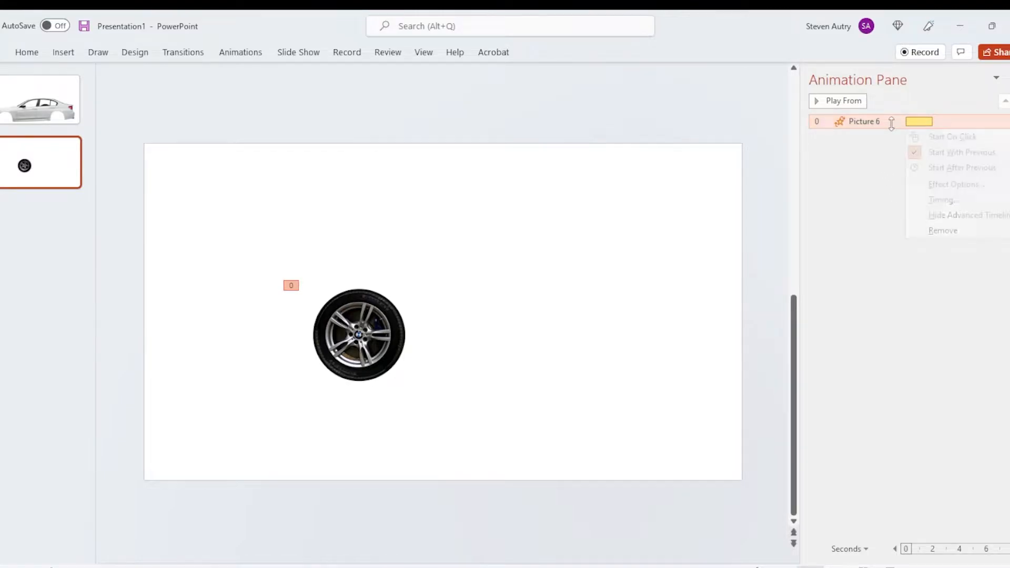
click(965, 185)
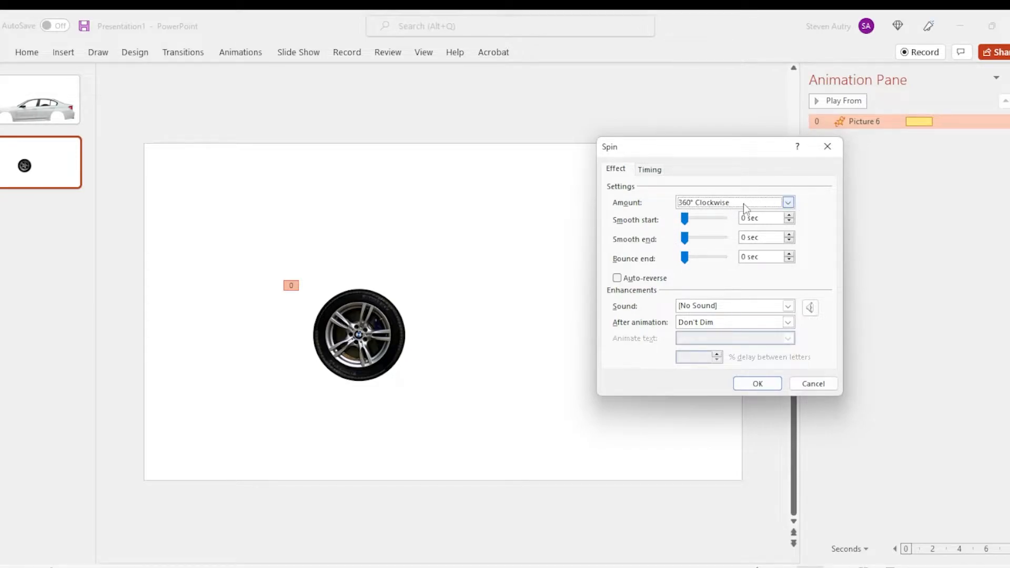
click(788, 203)
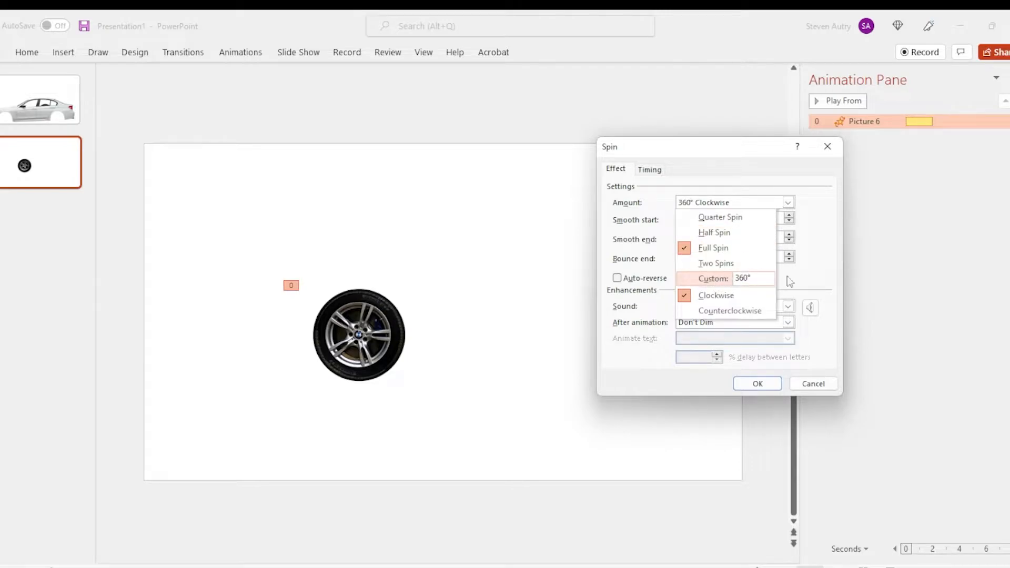
click(840, 224)
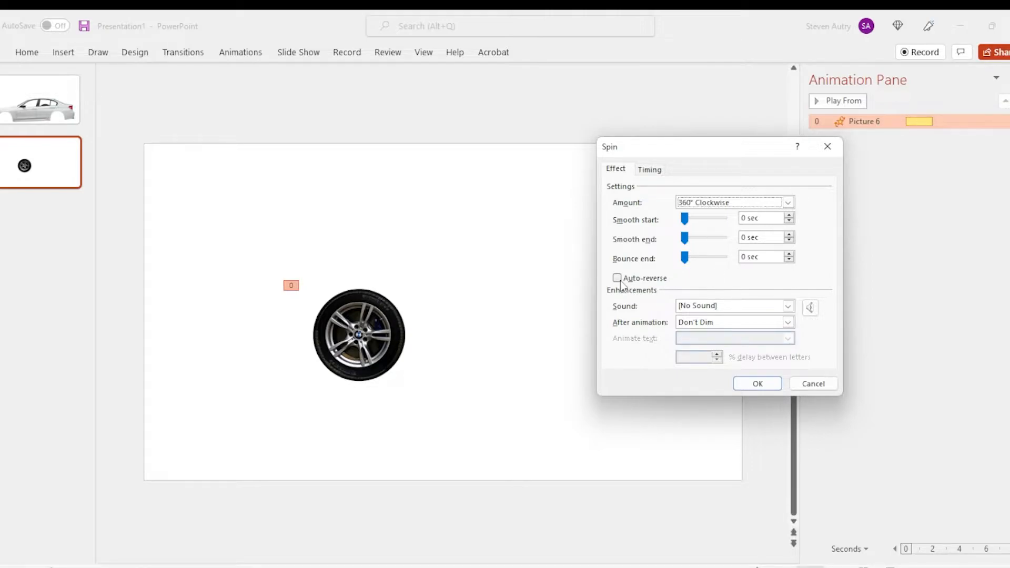
Step: Set the Spin animation's duration to 1 second (Fast) and its repeat to Until End of Slide
click(657, 171)
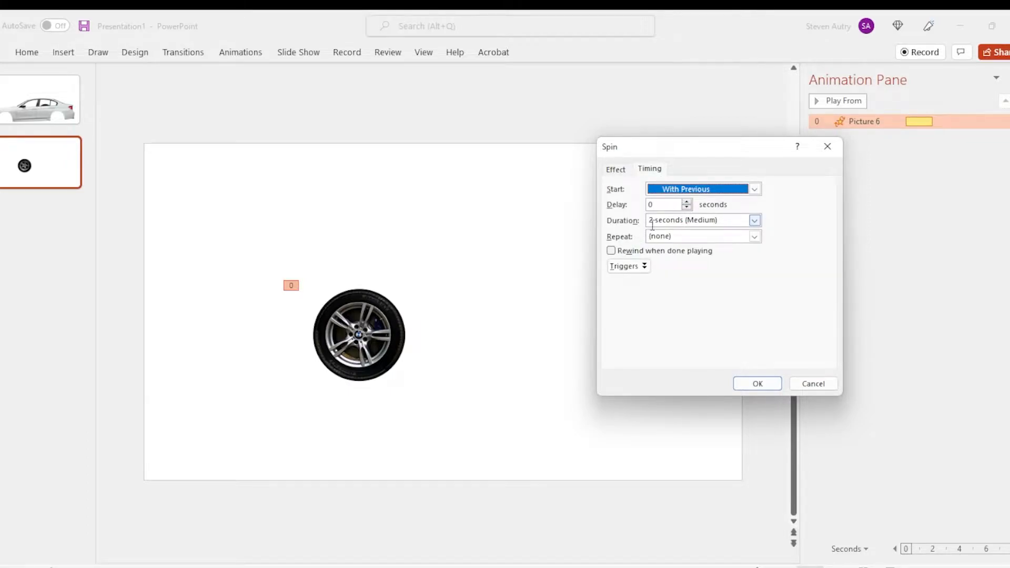
click(756, 221)
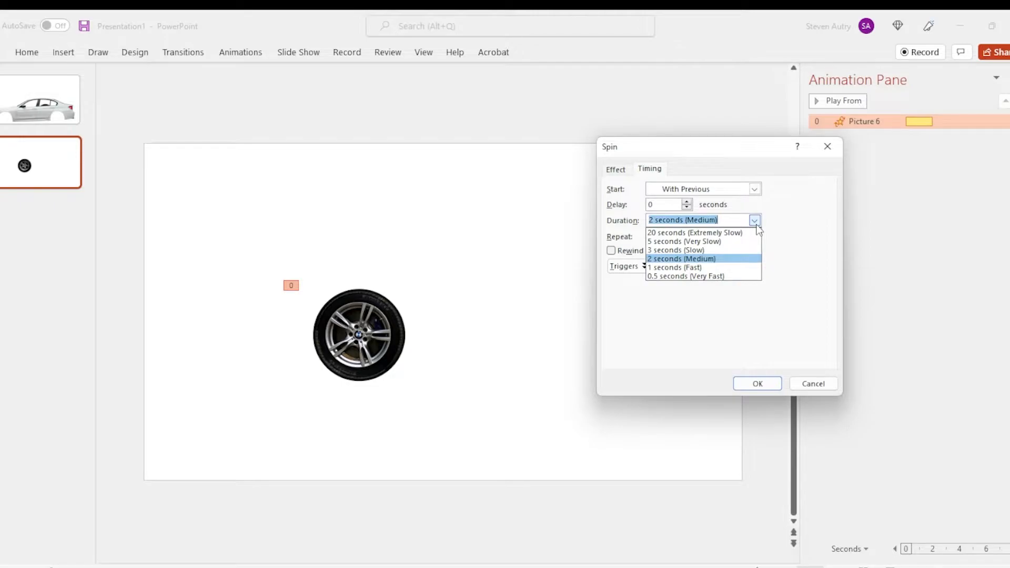
click(696, 269)
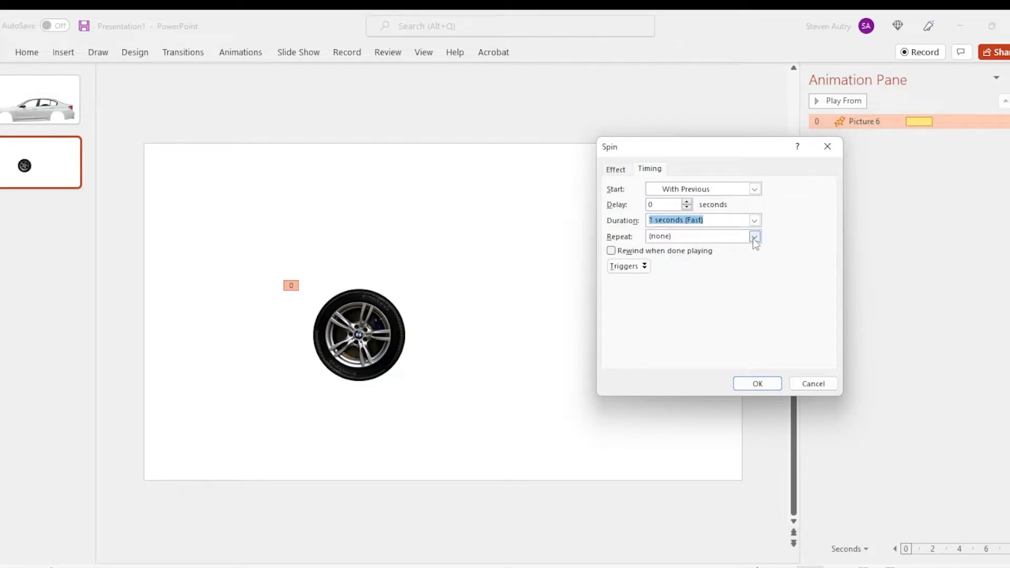
click(755, 237)
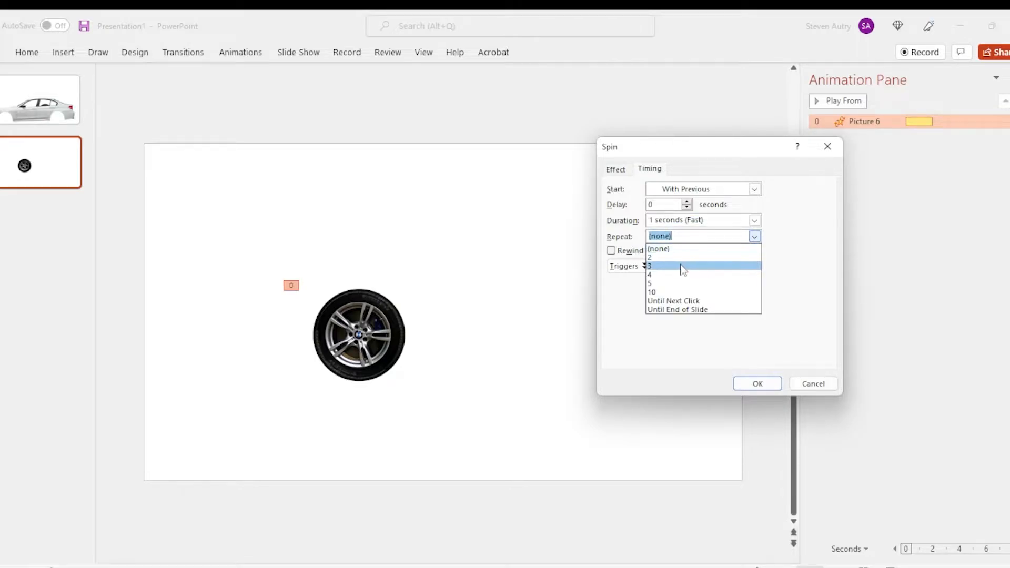
click(708, 310)
click(763, 383)
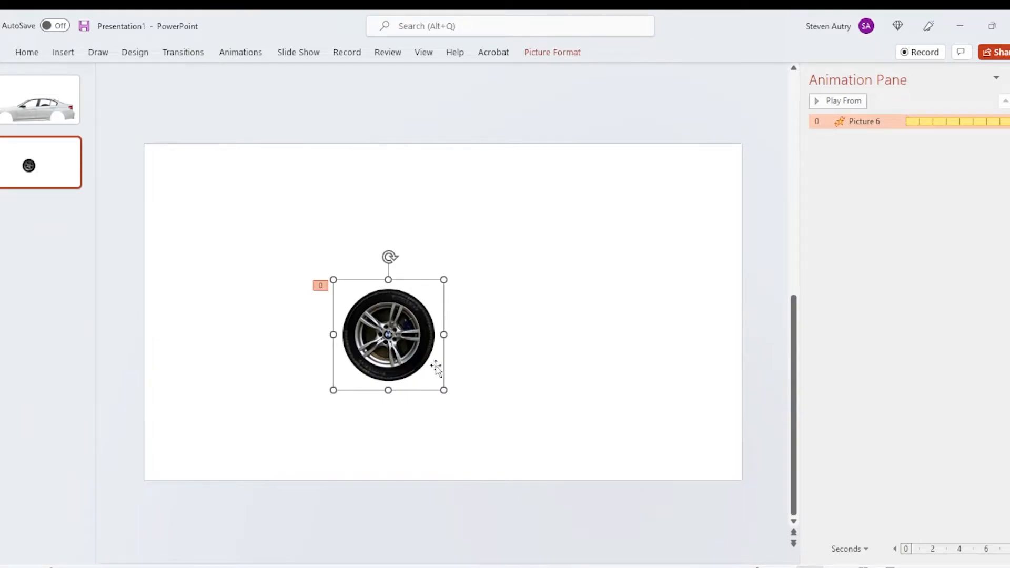
Step: Move the wheel picture slightly to the left on the slide
drag(439, 368, 406, 368)
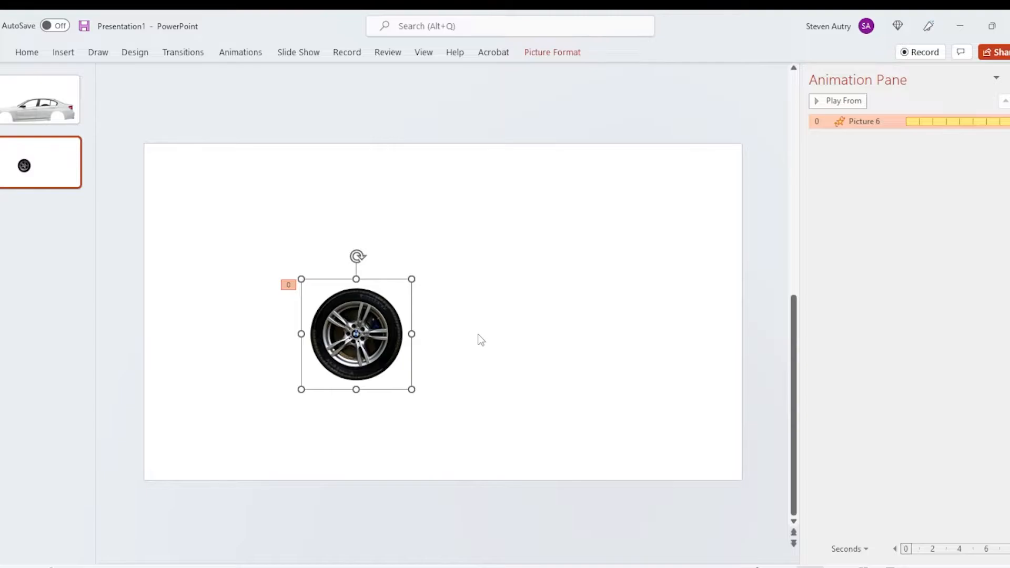
Step: Paste a copy of the animated wheel and place it to the right of the original at the same height
click(482, 280)
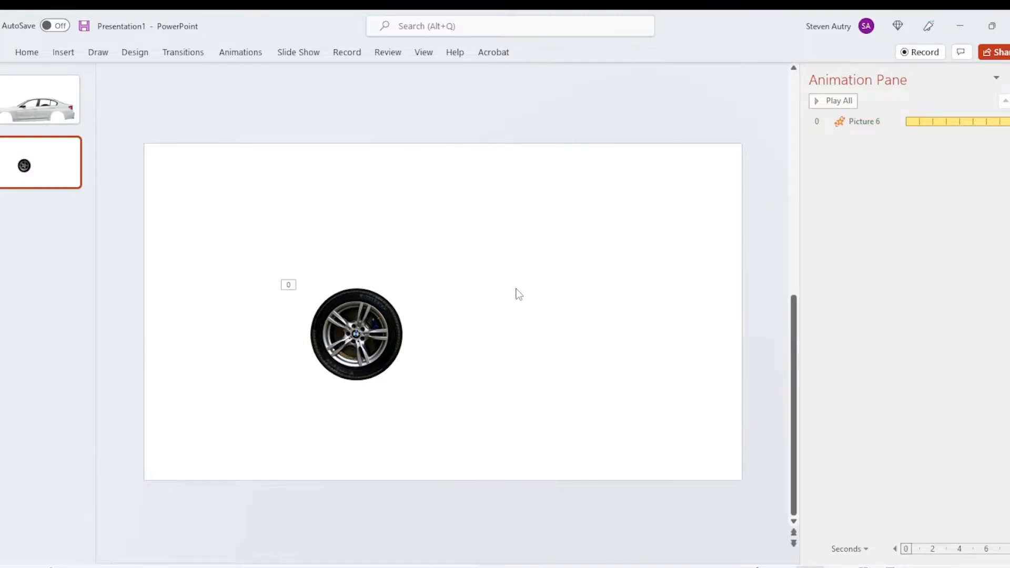
key(ctrl+v)
drag(368, 358, 516, 358)
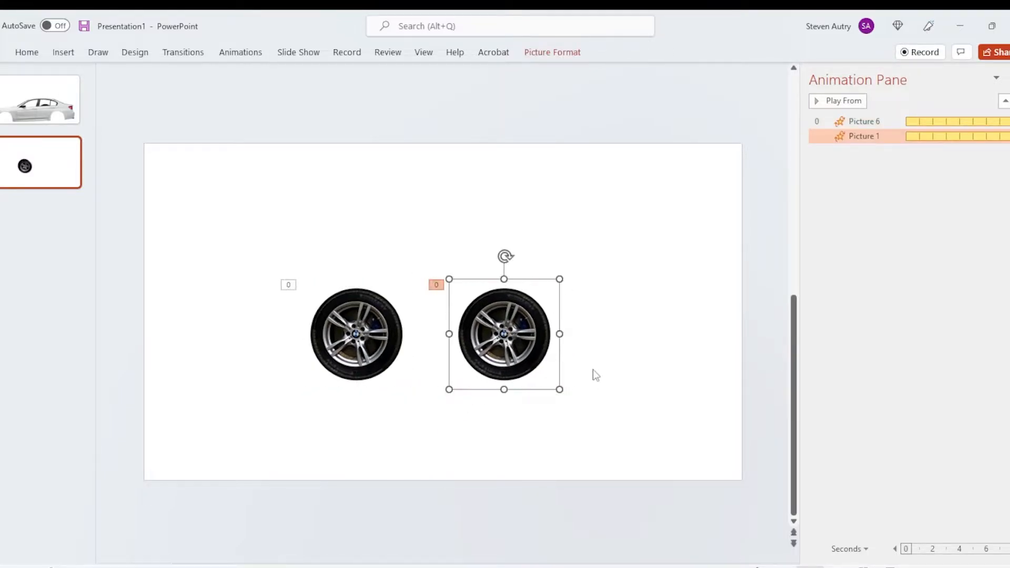
Step: Play the two-wheel slide as a slide show to preview both spins, and return to editing
click(602, 369)
click(890, 567)
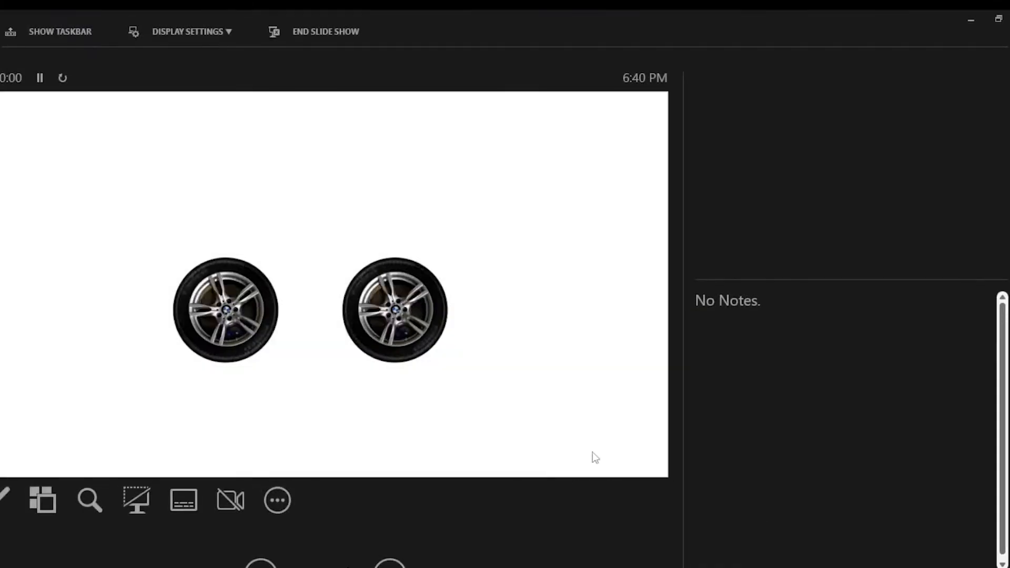
key(Escape)
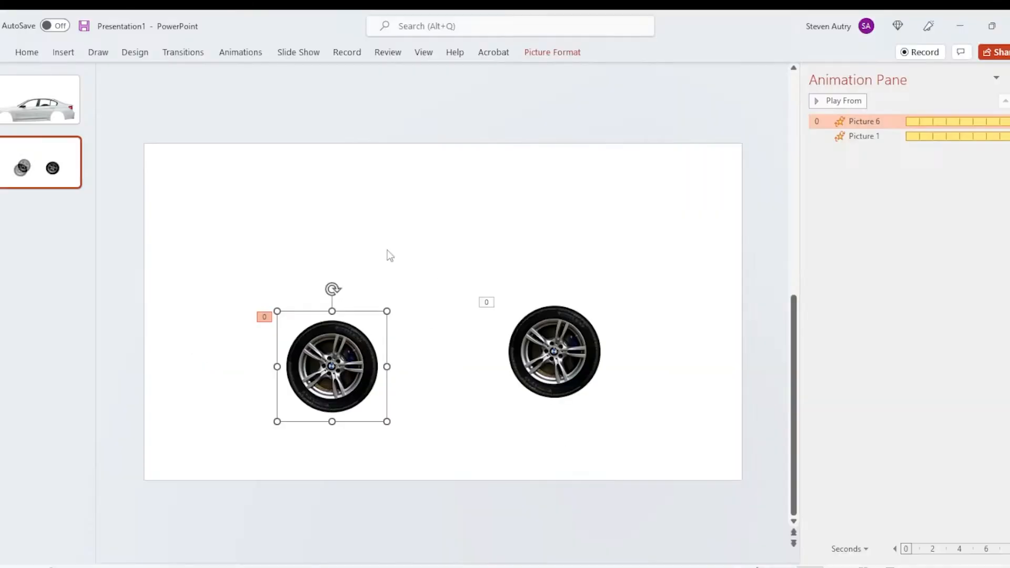
Step: Move the car body picture from the first slide onto the slide with the two wheels
click(62, 107)
click(448, 374)
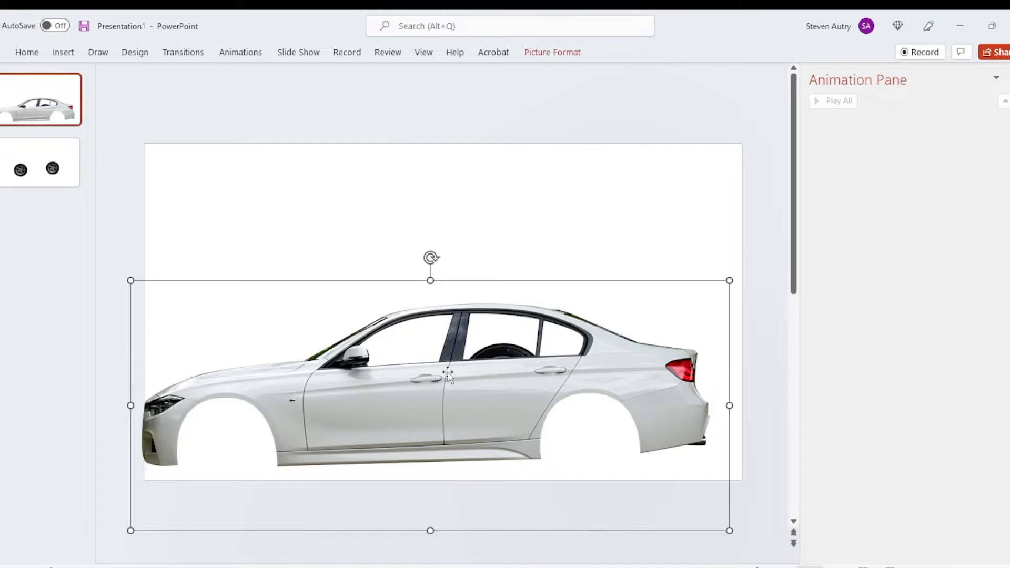
key(Delete)
click(74, 174)
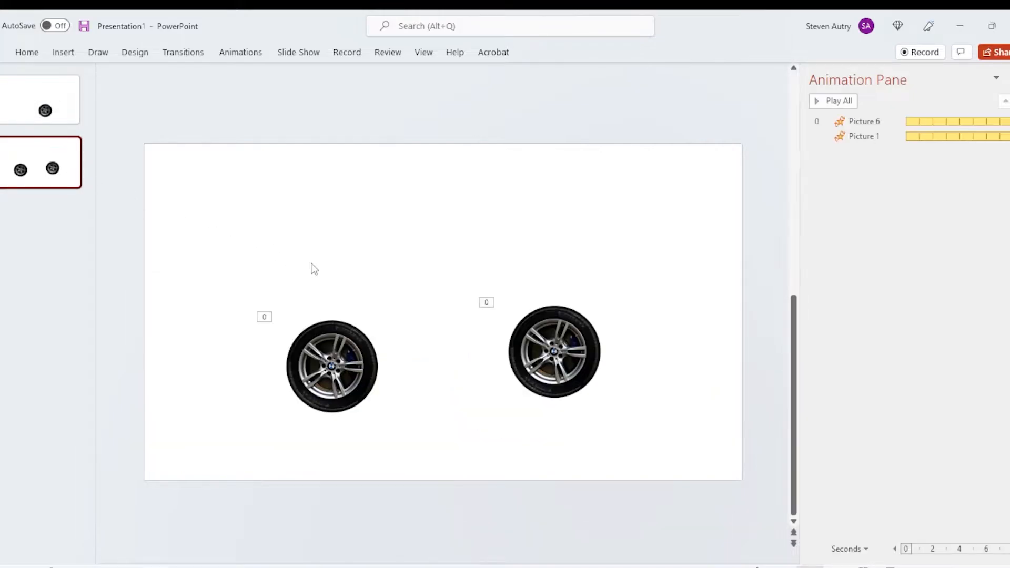
key(ctrl+v)
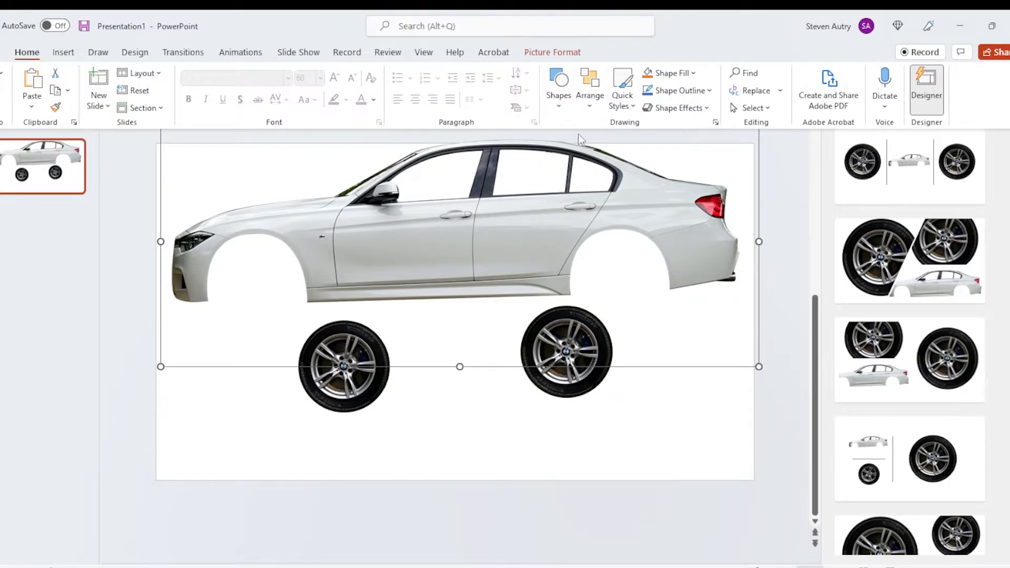
Step: Flip the car body picture horizontally so that its front faces right
click(590, 89)
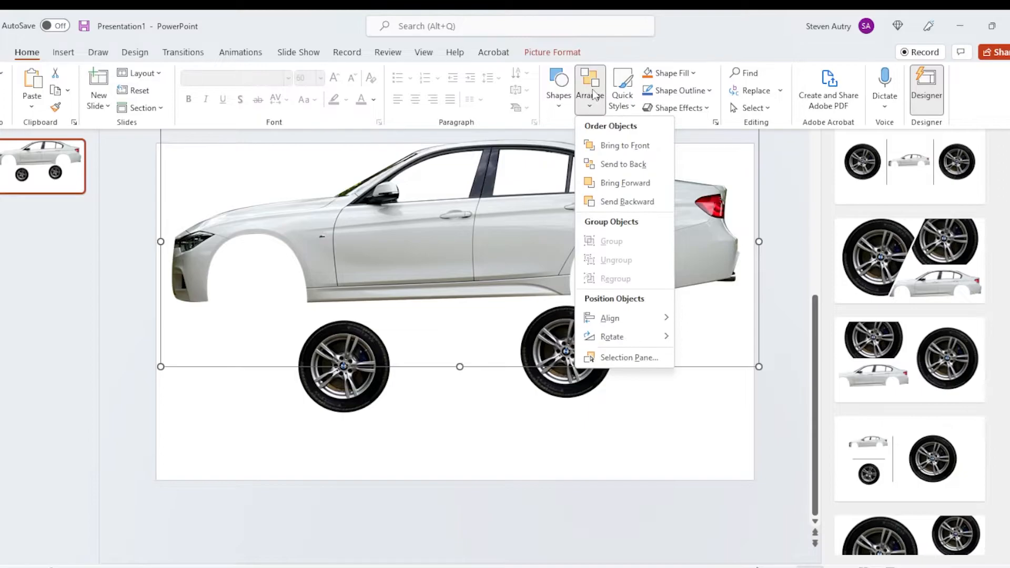
mouse_move(623, 317)
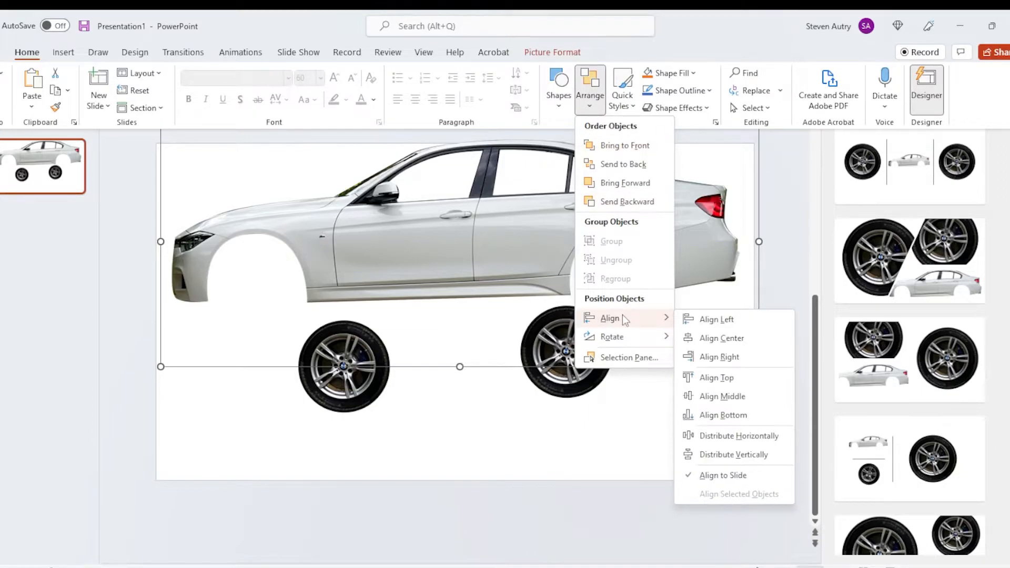
mouse_move(613, 337)
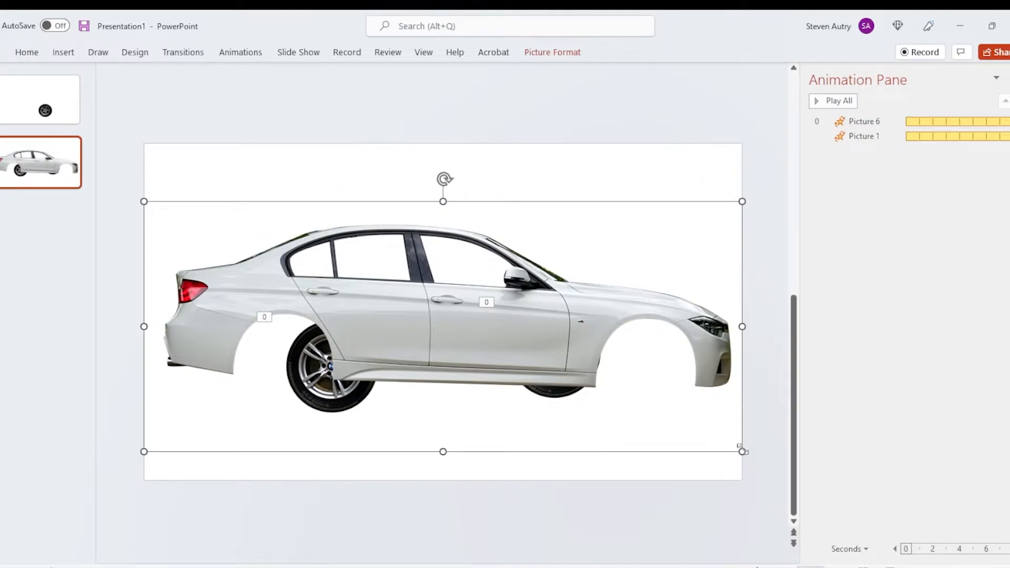
Step: Shrink the car body picture proportionally and position it above the wheels, centred in the upper part of the slide
drag(742, 451, 547, 372)
drag(405, 288, 495, 329)
drag(446, 298, 459, 205)
Step: Scale both wheels down to fit the wheel arches, place them under the car body, and move the assembled car to mid-slide
click(362, 374)
shift+click(556, 365)
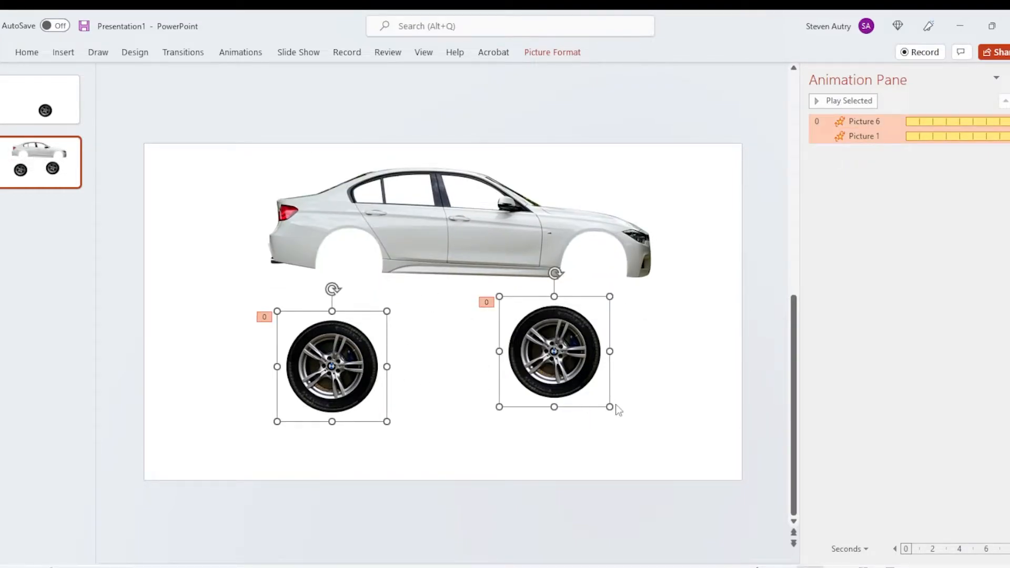
drag(611, 403, 566, 364)
drag(578, 385, 583, 391)
drag(320, 368, 342, 327)
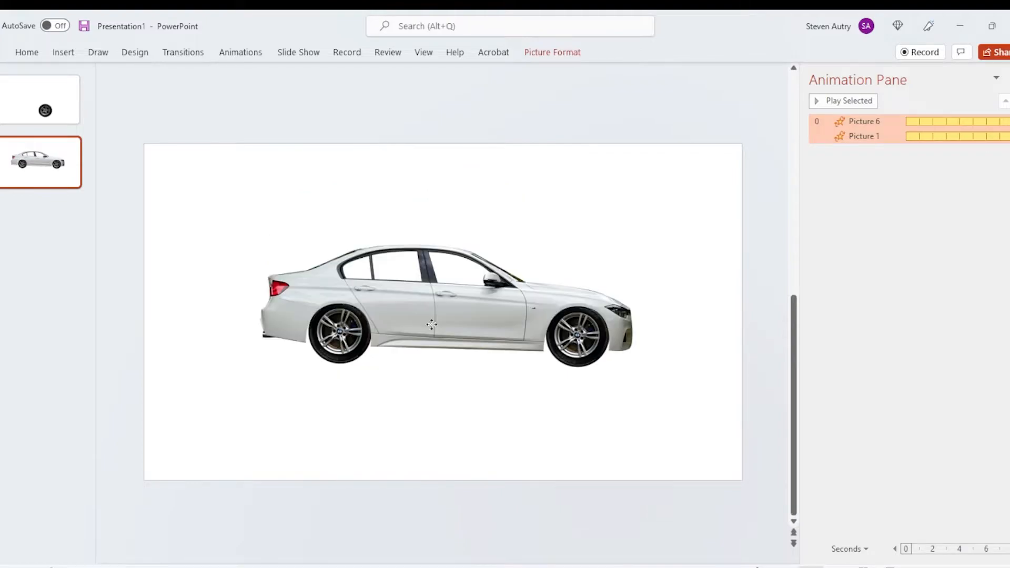
drag(438, 326, 425, 326)
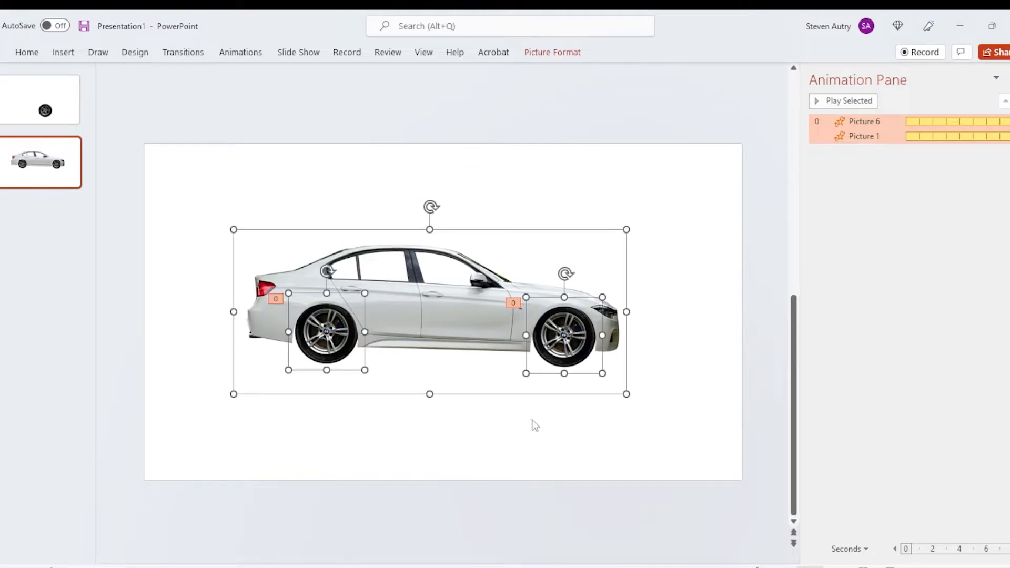
Step: Preview the assembled car with its spinning wheels as a slide show, and return to editing
click(581, 433)
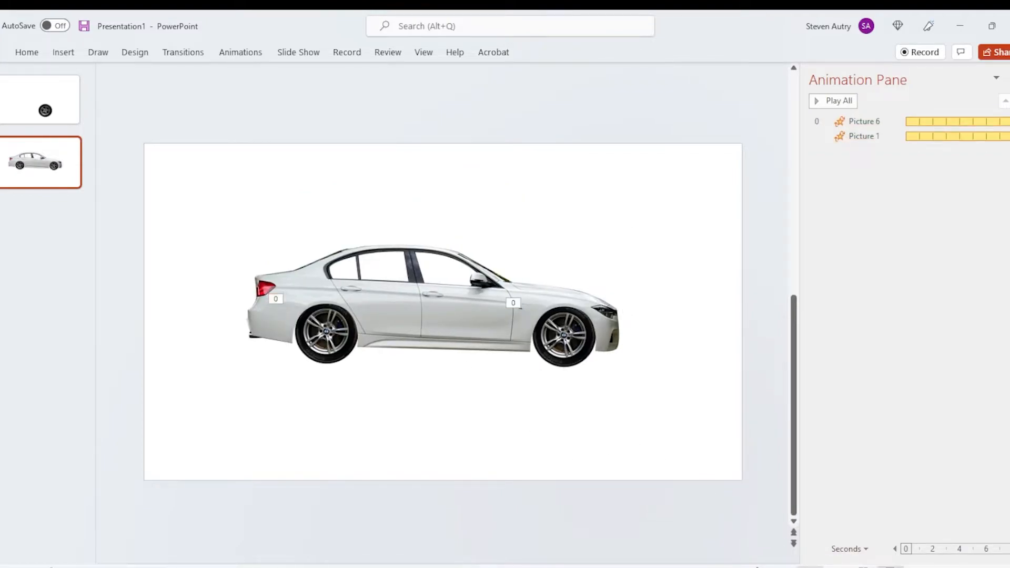
key(shift+F5)
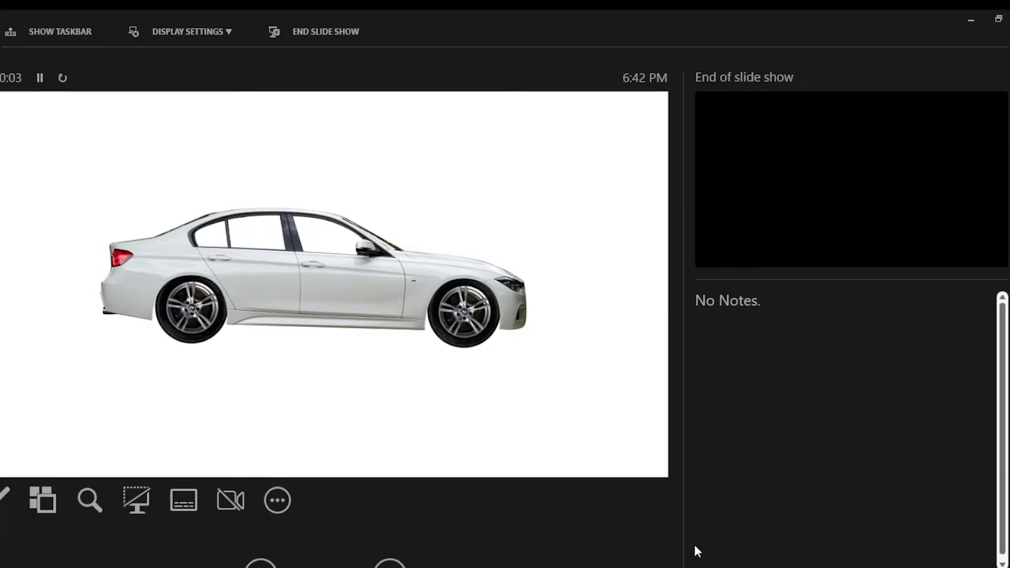
key(Escape)
Step: Add a downward line motion path to the car body and both wheels
drag(174, 131, 705, 476)
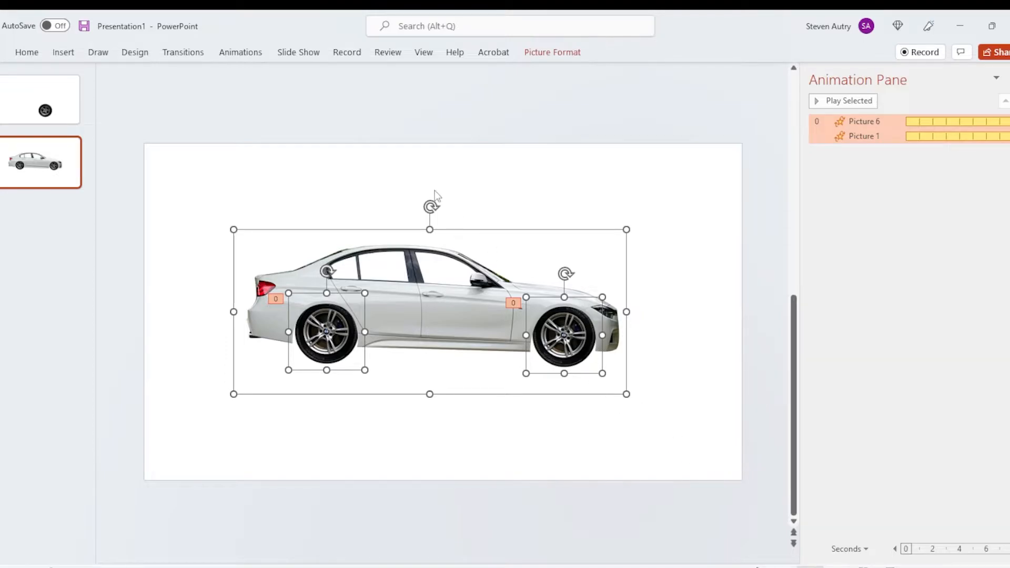
click(243, 53)
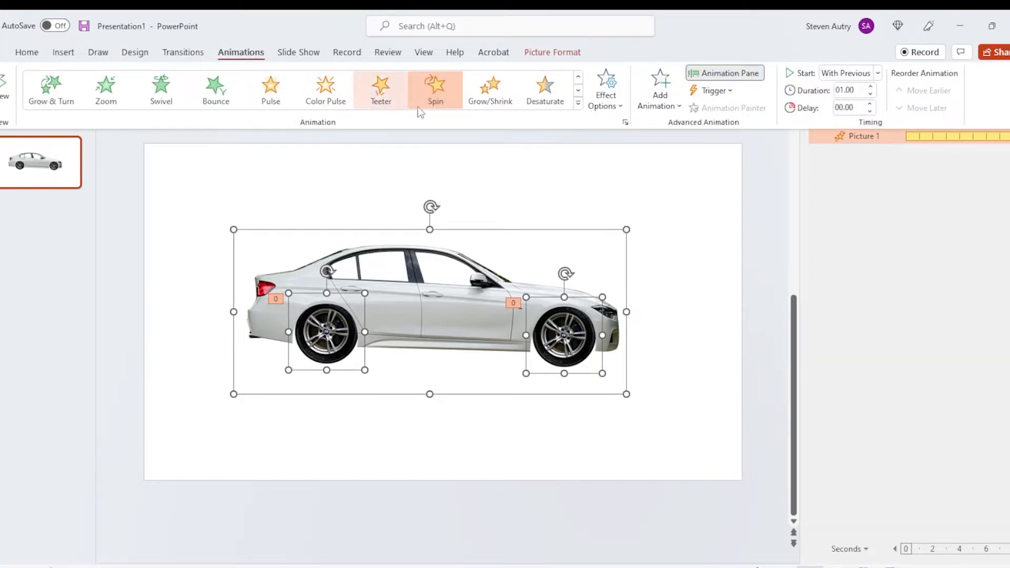
click(655, 108)
scroll(829, 315, down, 3)
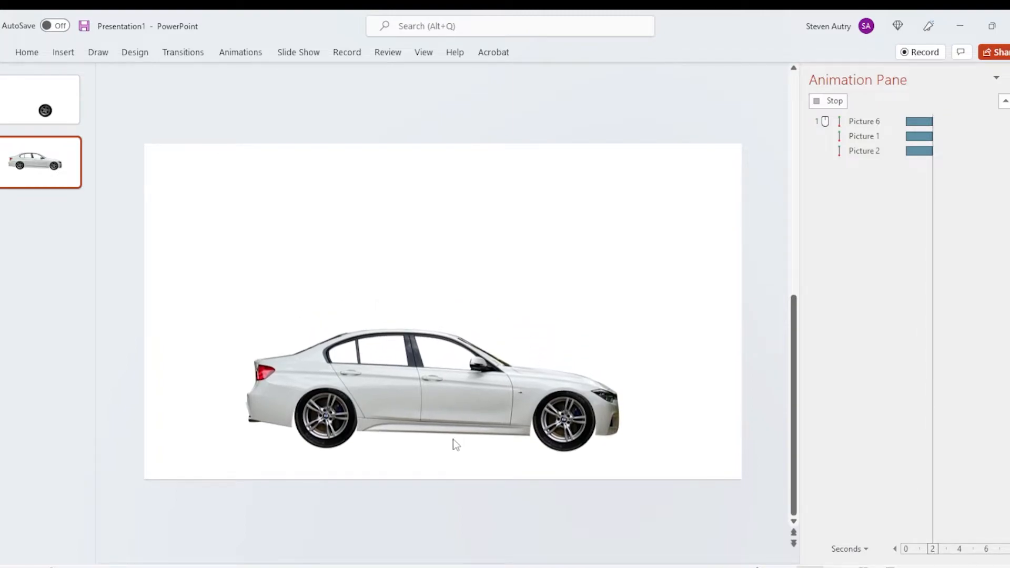
Step: Shorten the downward motion paths of the car body and both wheels to a slight movement just below their start points
click(428, 425)
click(429, 393)
drag(429, 395, 431, 322)
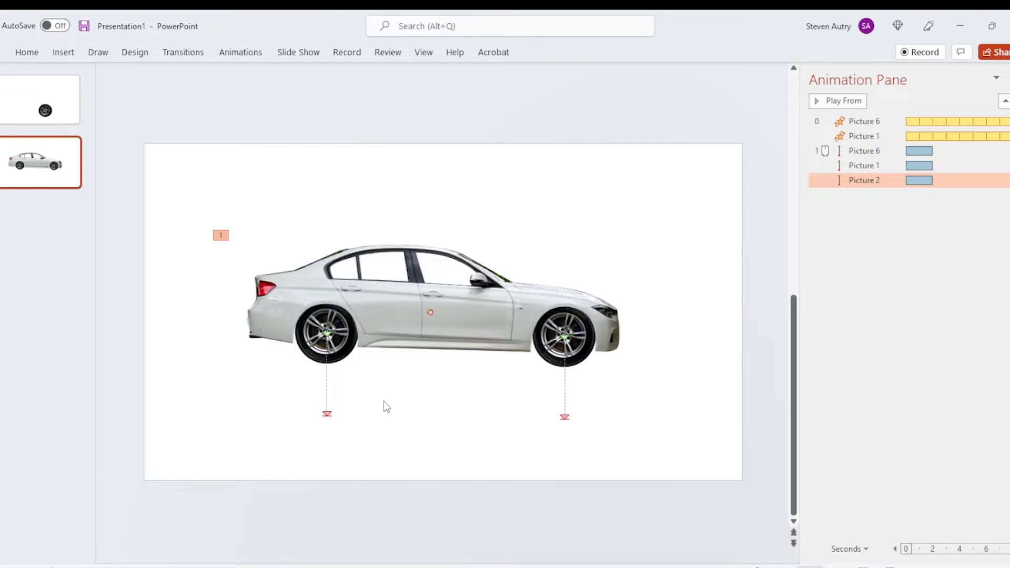
click(482, 317)
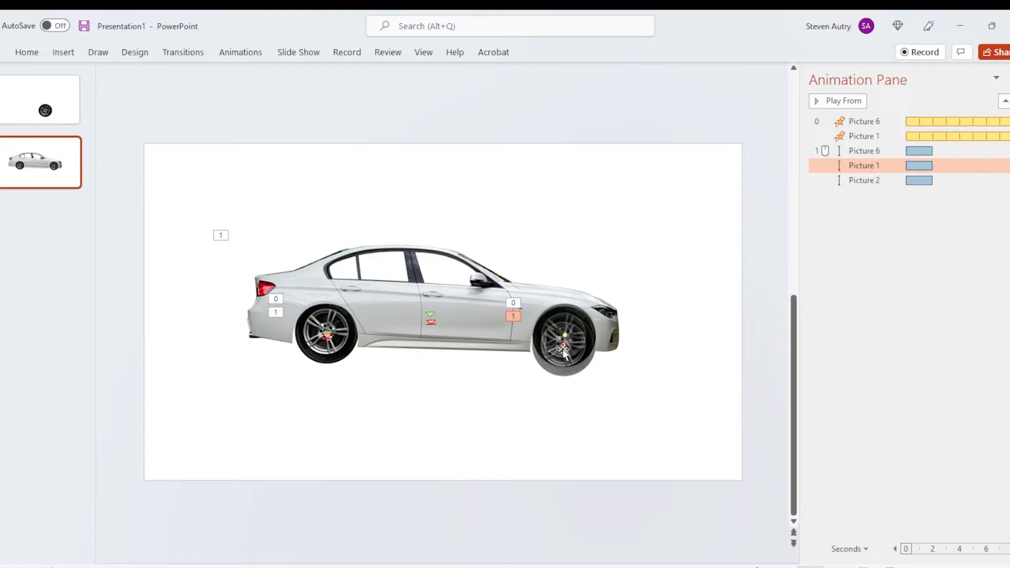
Step: Turn on auto-reverse for the motion paths of the car body and both wheels
click(864, 151)
shift+click(865, 180)
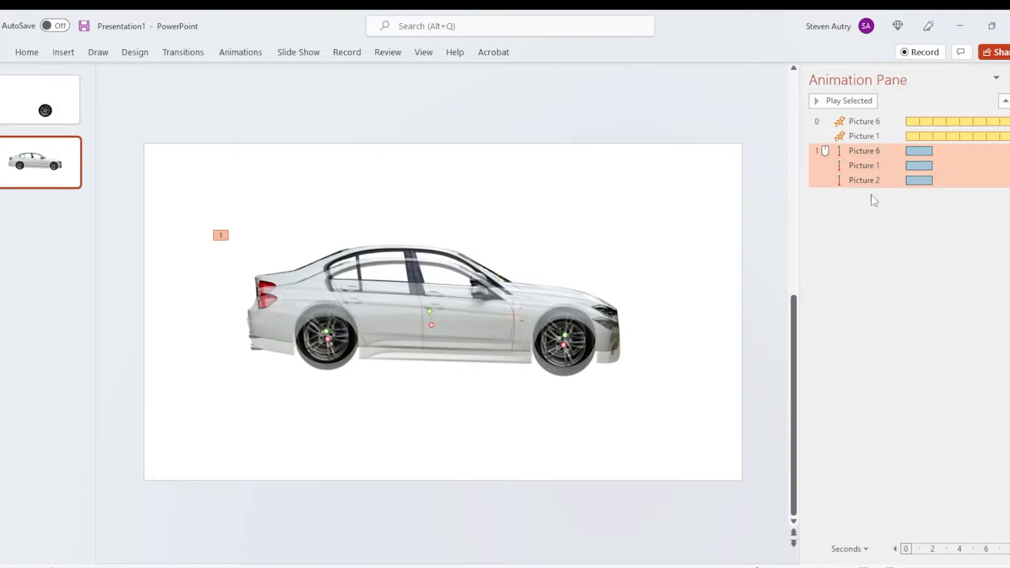
right_click(864, 153)
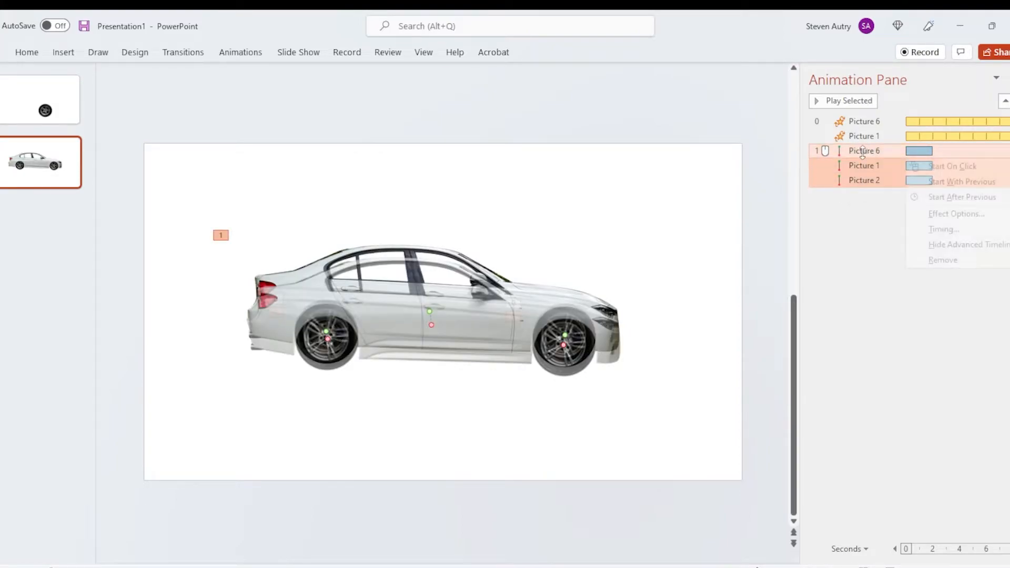
click(956, 214)
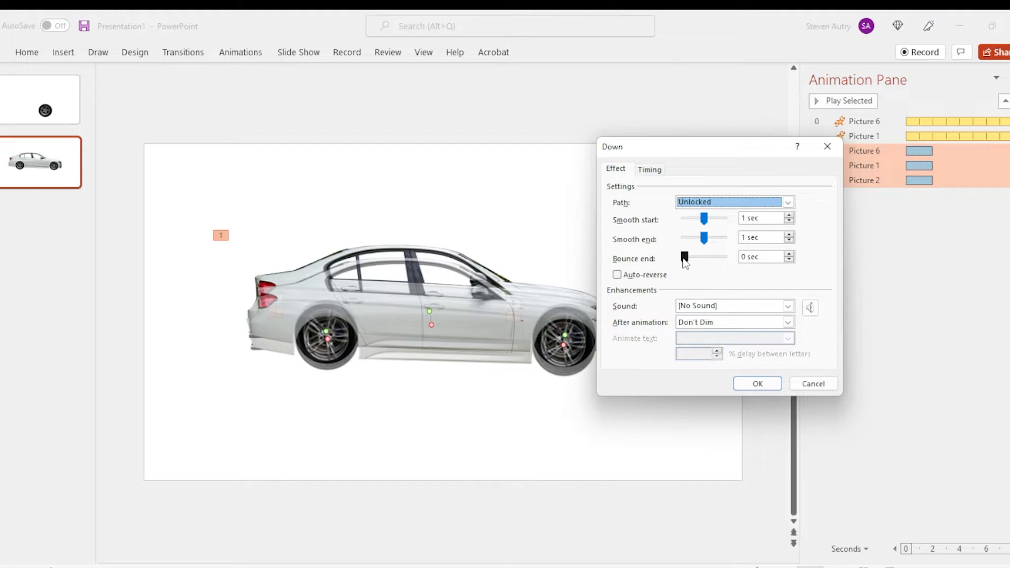
click(618, 275)
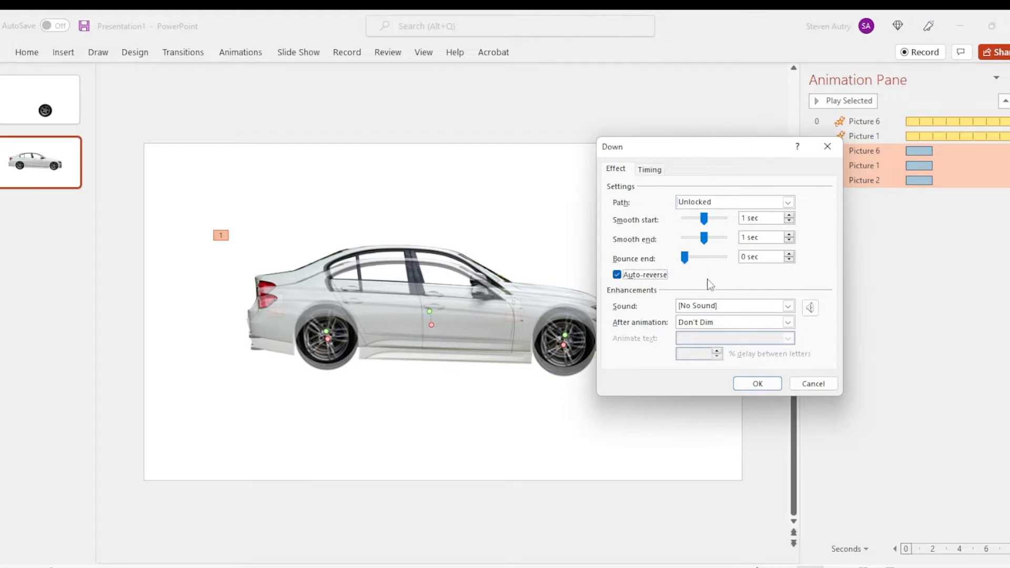
Step: Set the three motion paths to repeat Until End of Slide and start With Previous
click(653, 173)
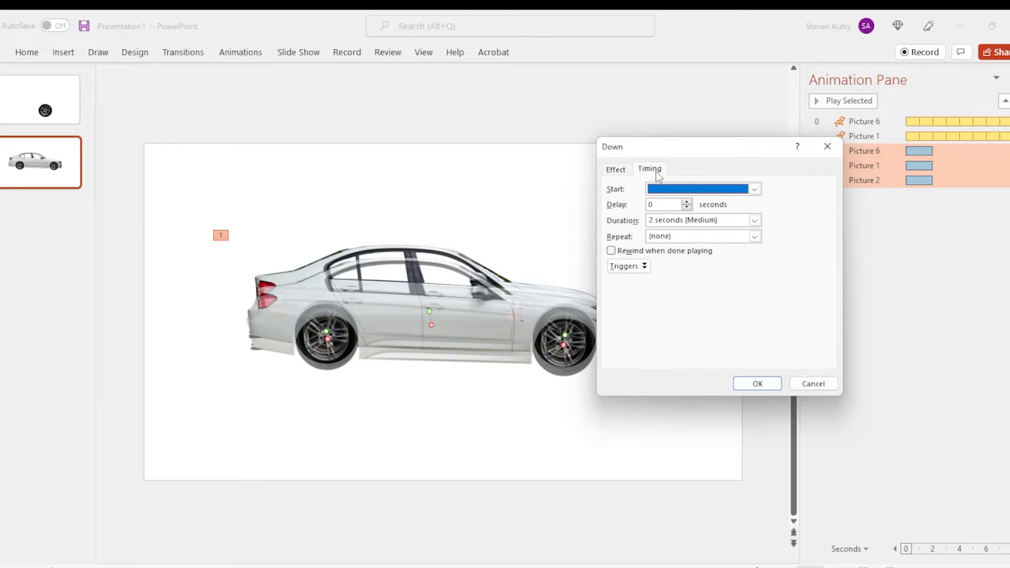
click(755, 238)
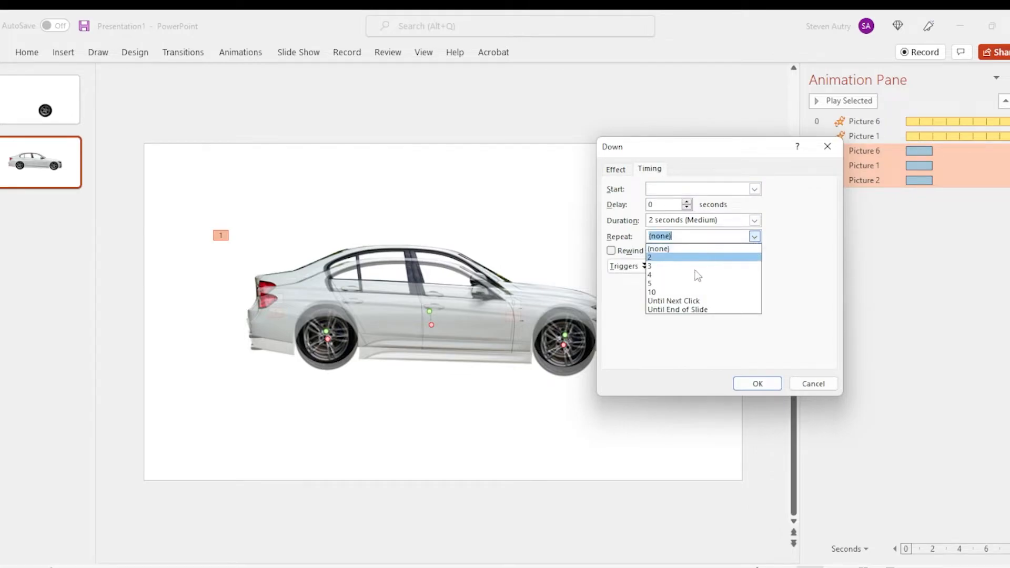
click(692, 311)
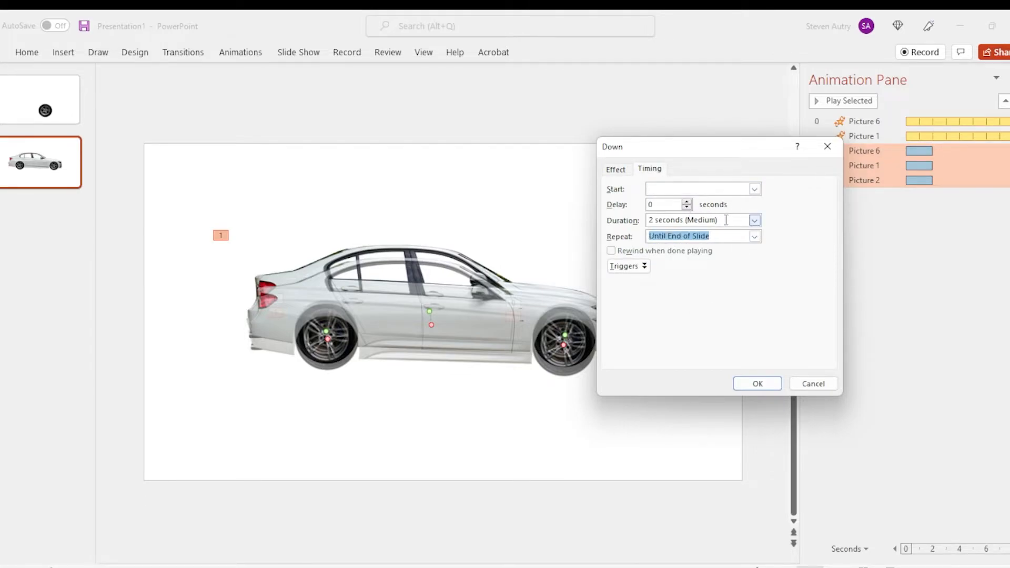
click(754, 189)
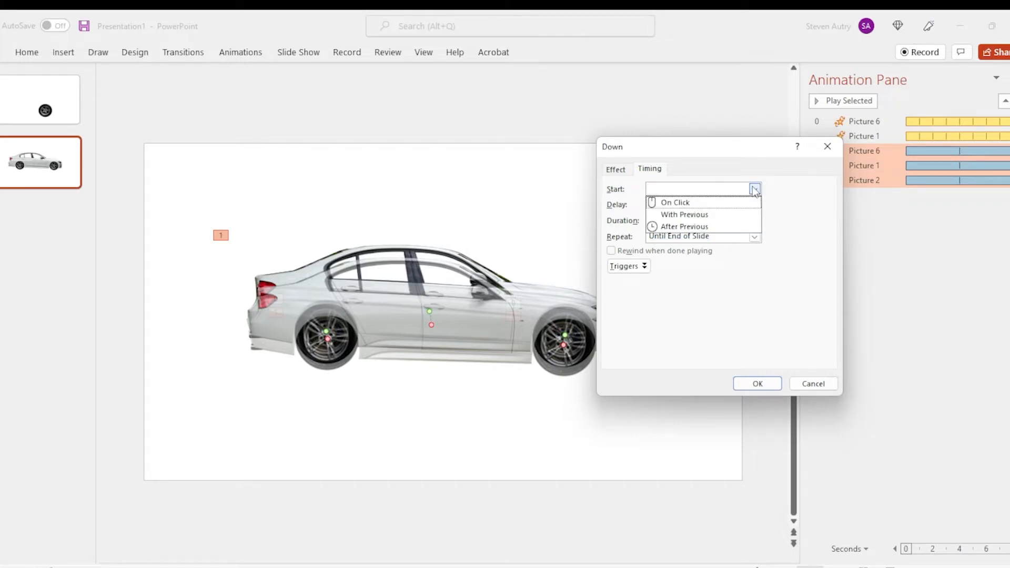
click(707, 215)
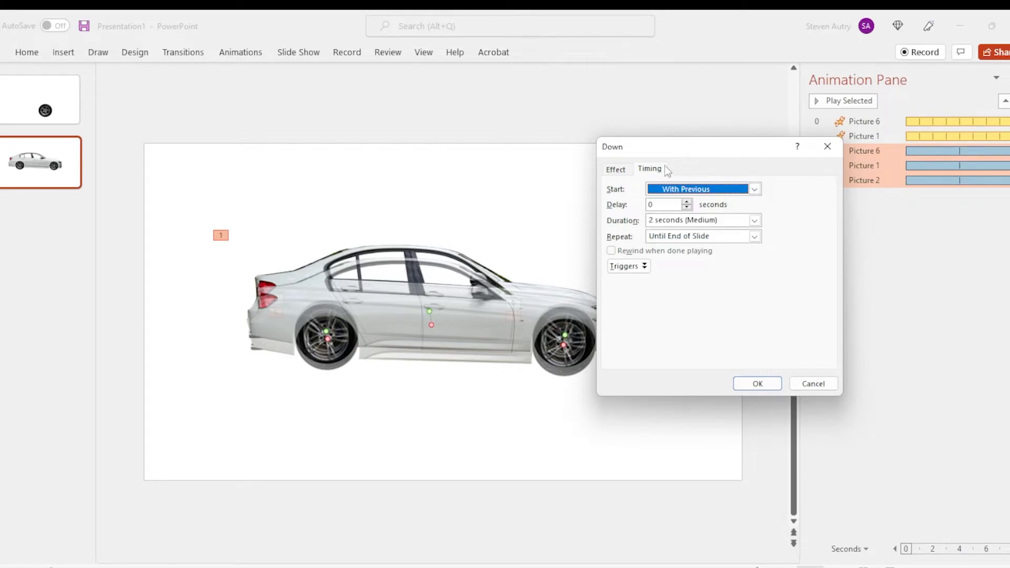
click(758, 384)
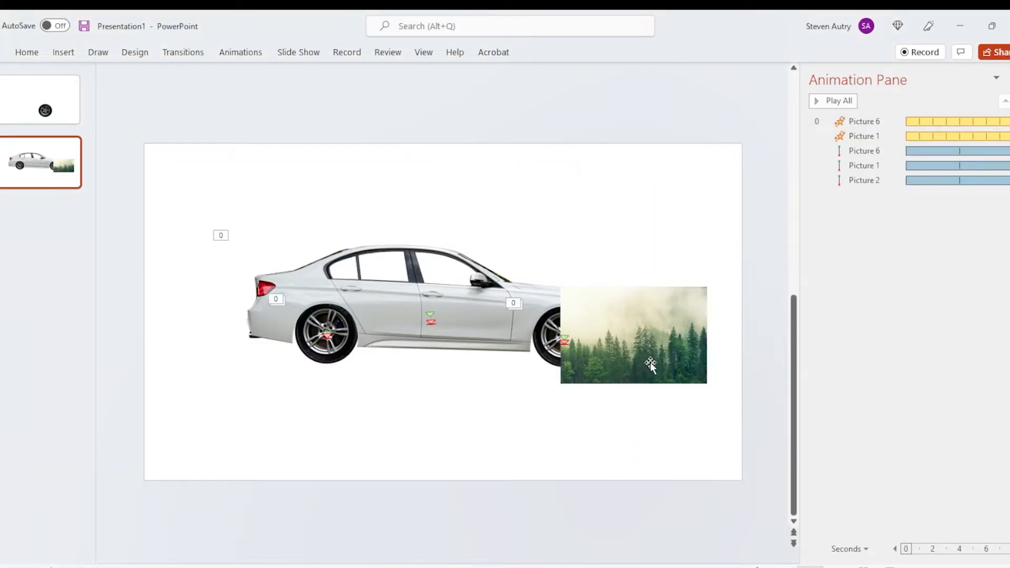
Step: Move the forest picture to the slide's upper right and place a copy directly beside it
drag(652, 361, 658, 254)
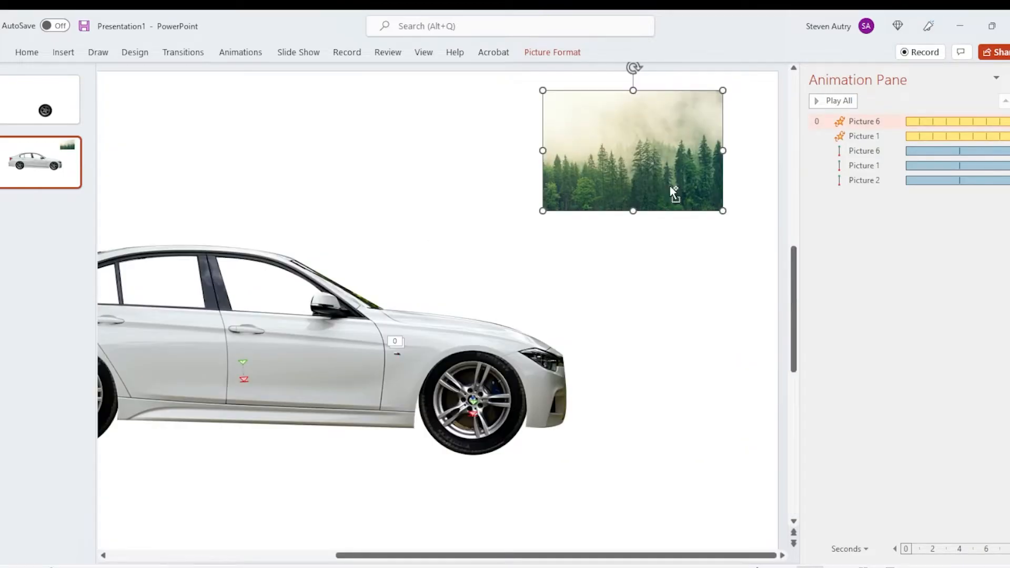
key(ctrl+c)
key(ctrl+v)
drag(650, 158, 459, 144)
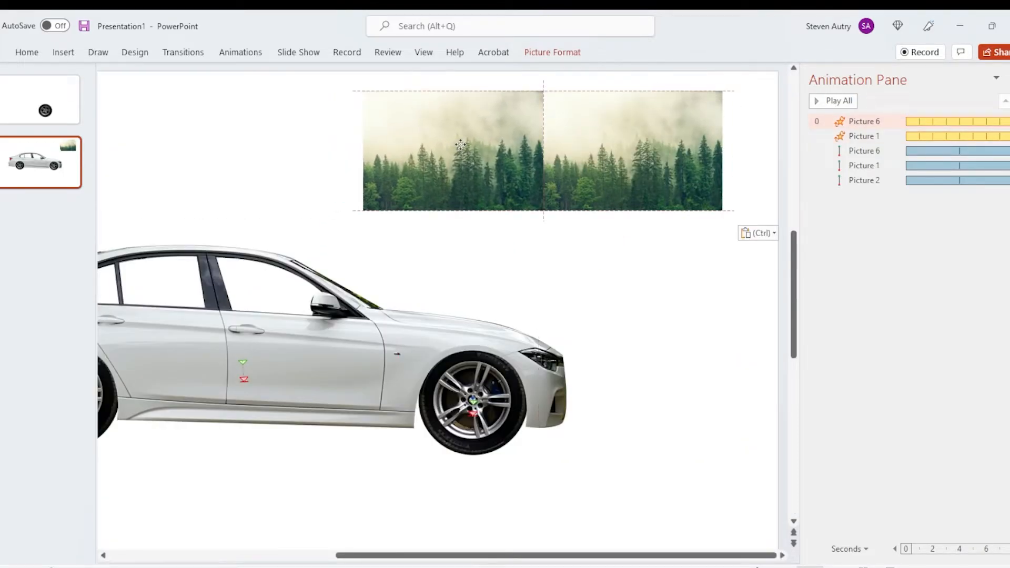
Step: Mirror one forest picture horizontally and butt it against the right edge of the other to form a continuous treeline
drag(615, 158, 260, 151)
click(385, 151)
drag(363, 150, 747, 171)
drag(609, 150, 420, 137)
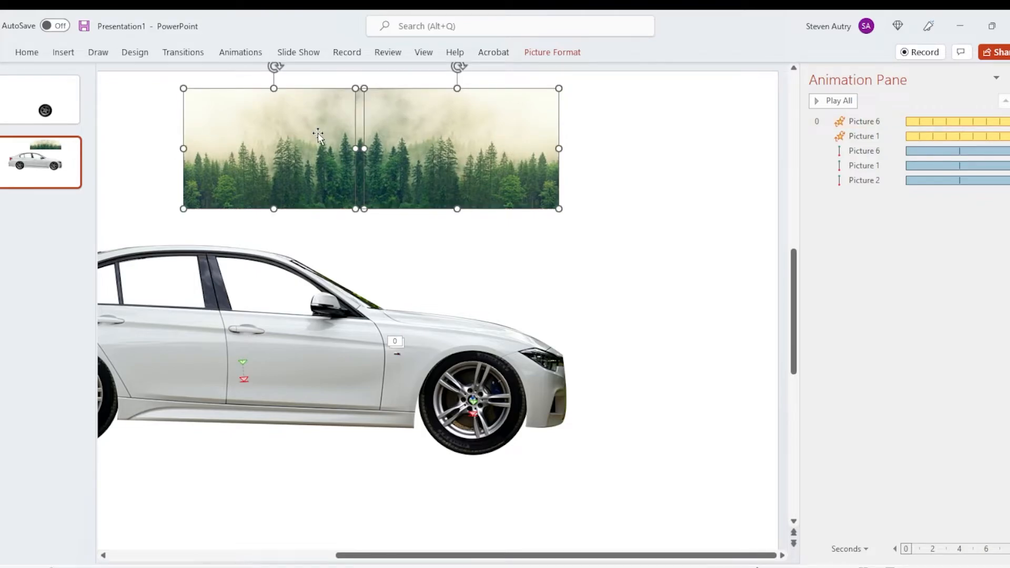
Step: Group the two adjoining forest pictures into one object
right_click(318, 134)
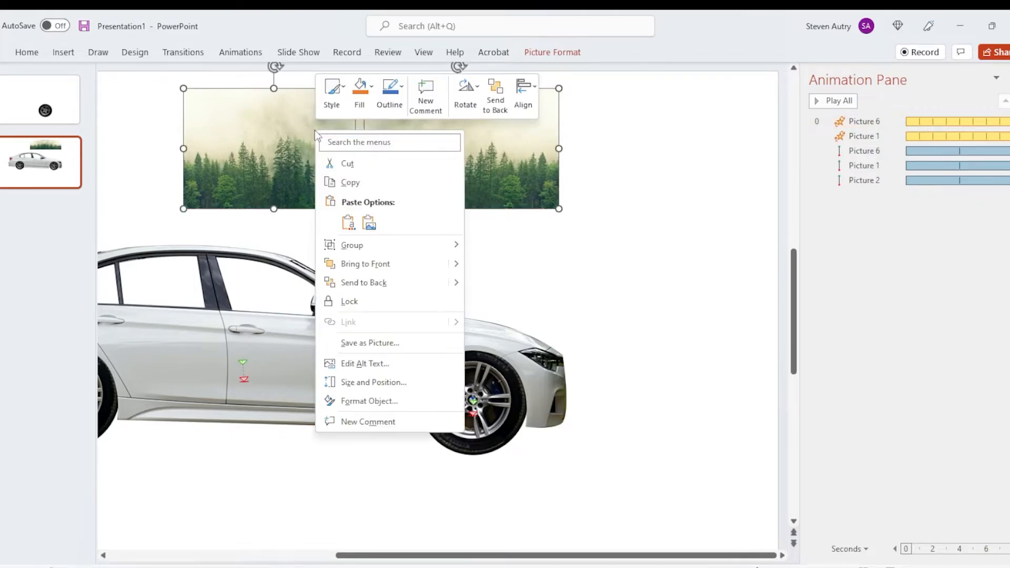
mouse_move(390, 247)
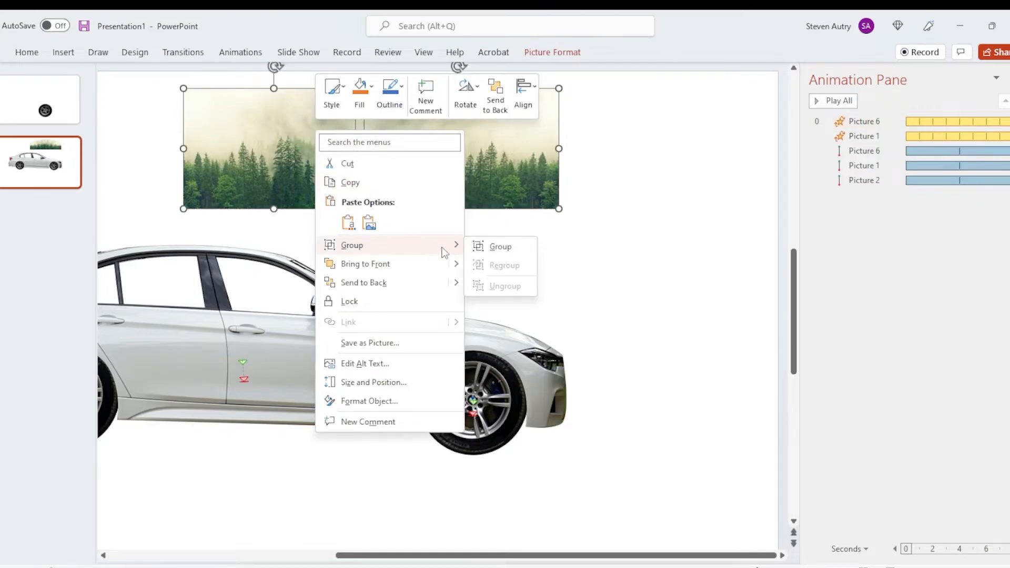
click(494, 247)
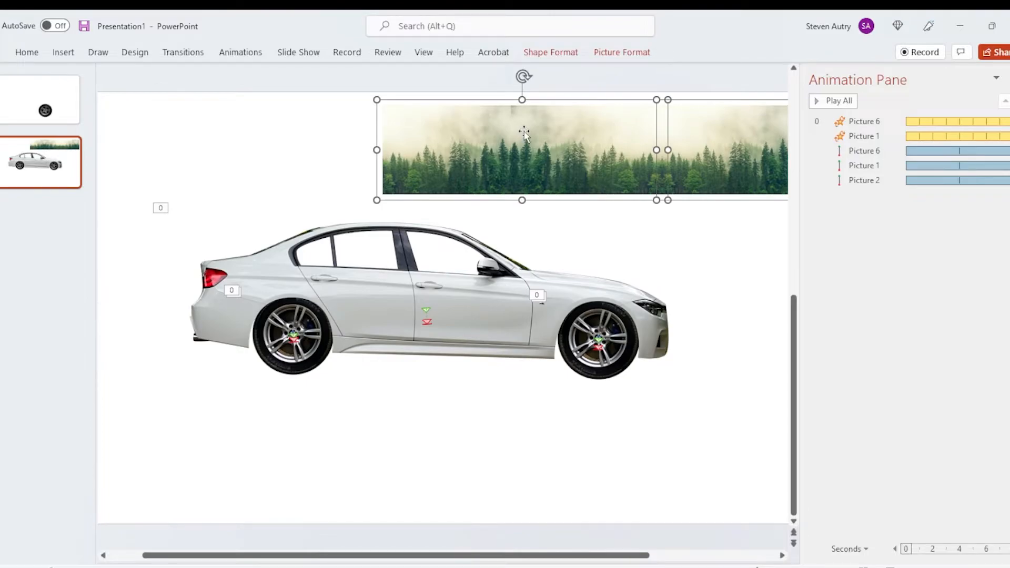
Step: Group the selected forest pictures into one continuous strip and move it left above the car
right_click(524, 134)
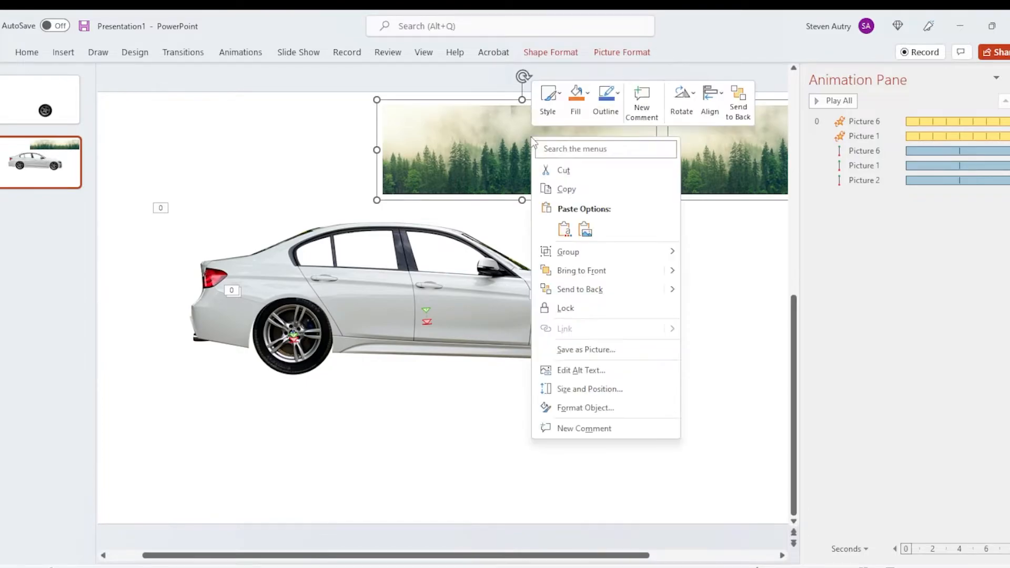
mouse_move(645, 257)
click(705, 257)
drag(708, 158, 392, 160)
Step: Duplicate the grouped forest strip and place the copy end to end with the original to lengthen the treeline
key(ctrl+c)
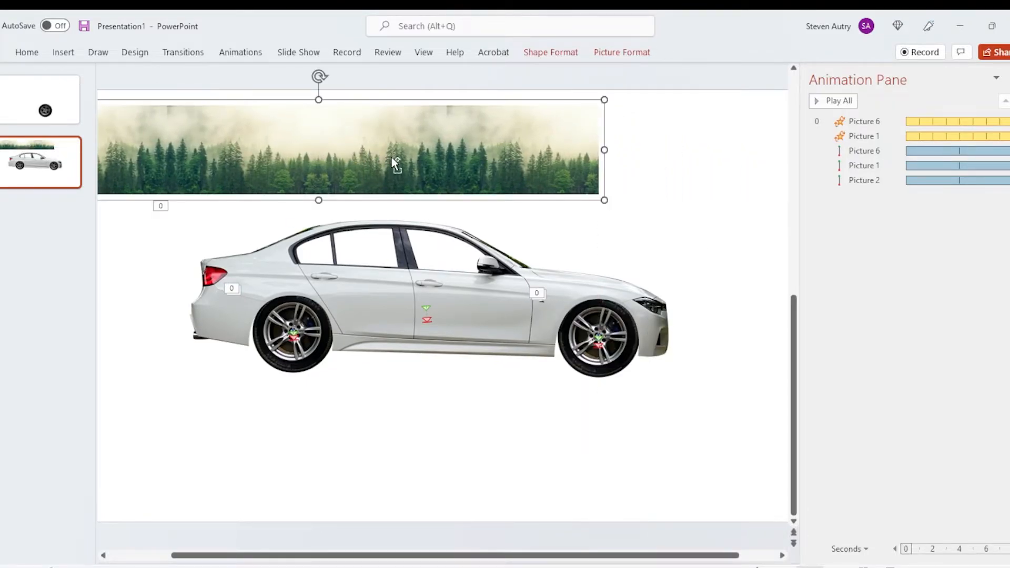
key(ctrl+v)
drag(298, 182, 808, 152)
drag(522, 166, 676, 168)
drag(337, 175, 683, 144)
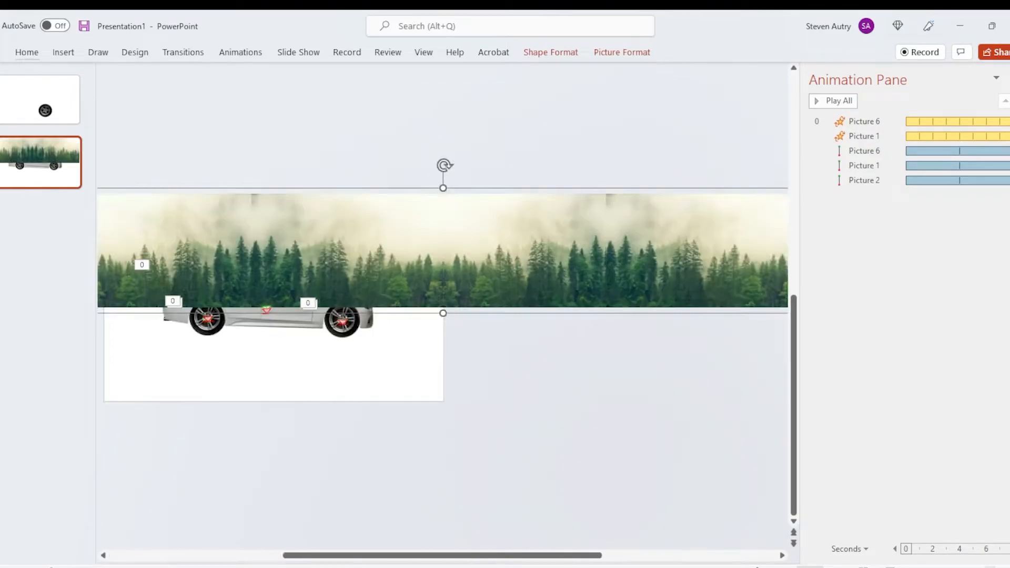
Step: Send the long forest strip to the back, behind the car and wheels
click(297, 225)
click(463, 242)
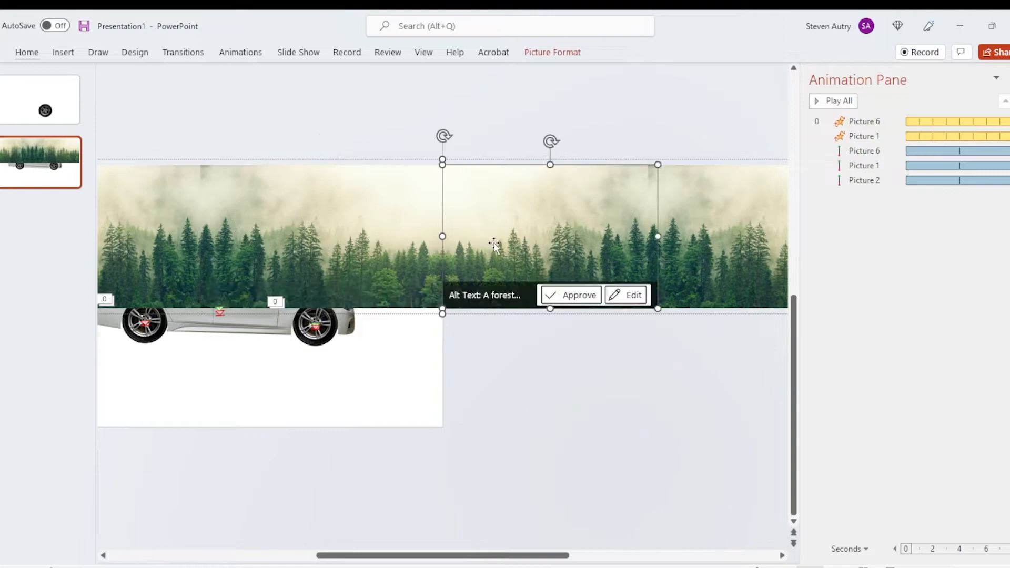
click(473, 399)
right_click(420, 284)
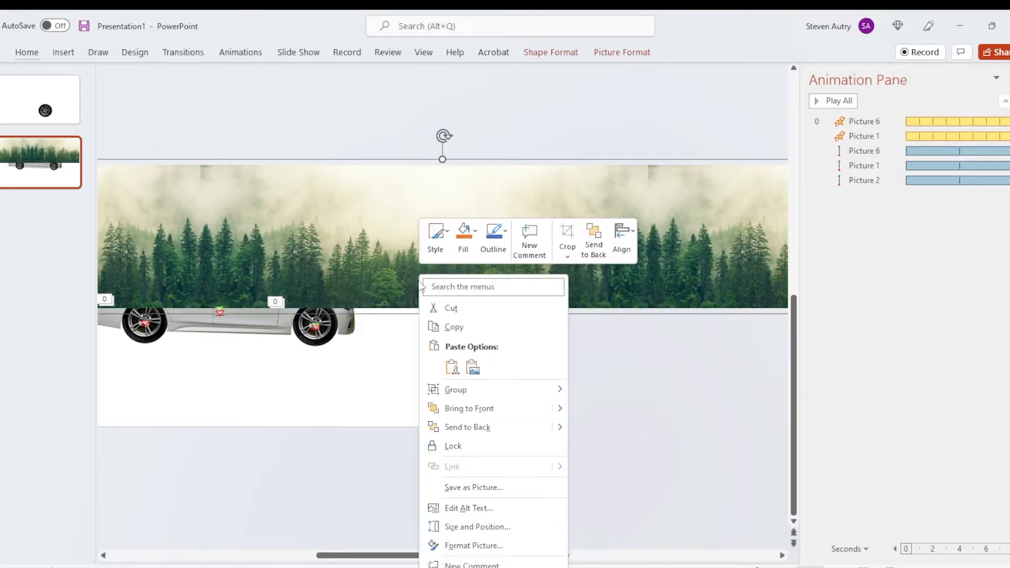
click(463, 426)
click(534, 361)
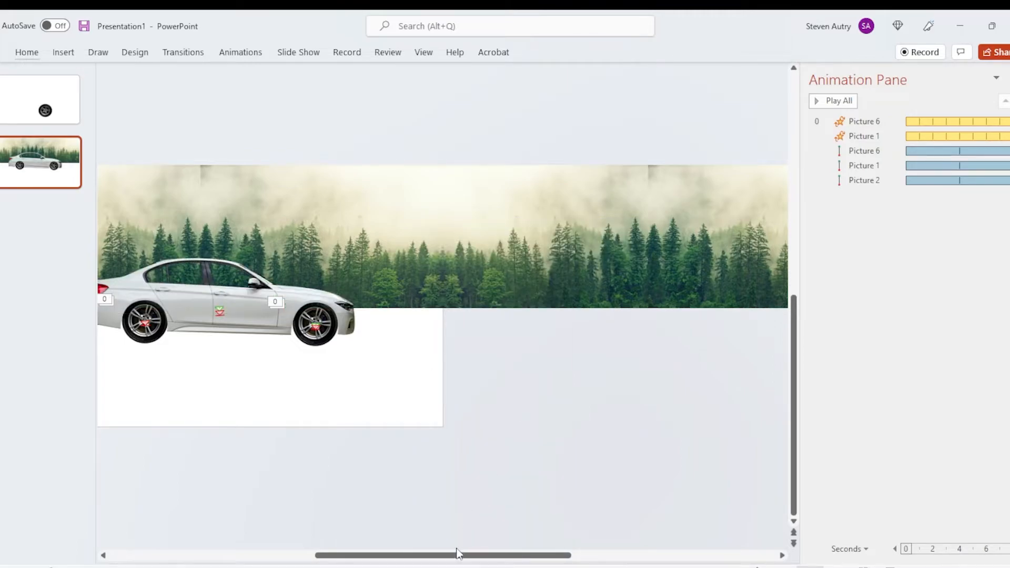
Step: Align the forest strip's left end with the slide's left edge and lower it slightly behind the car
drag(405, 551, 346, 552)
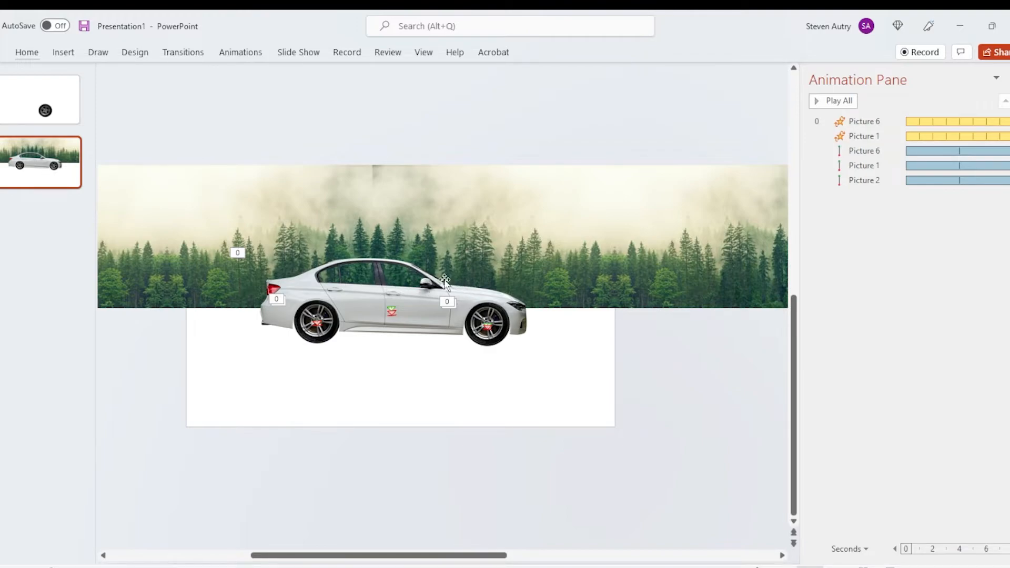
drag(247, 219, 260, 228)
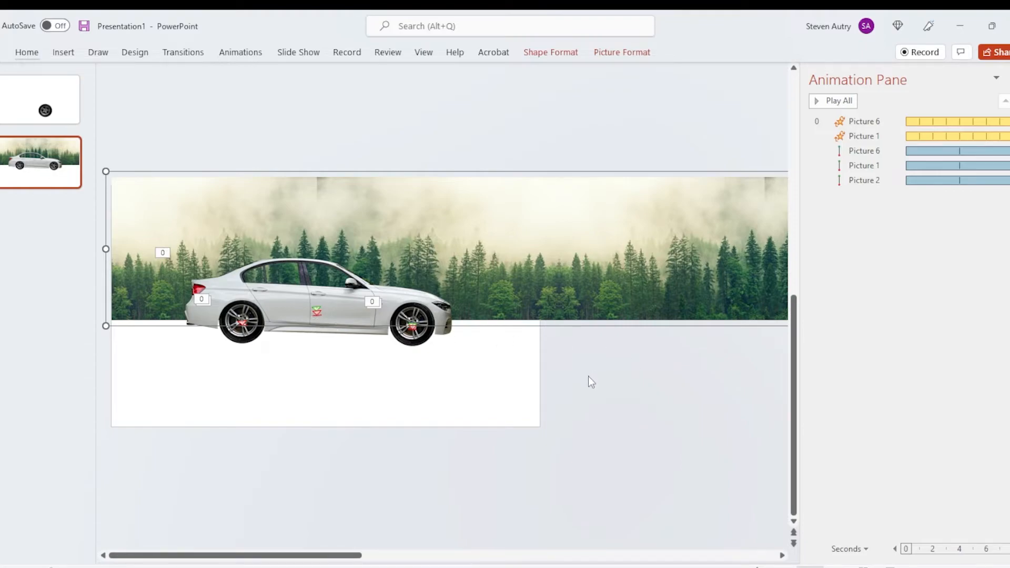
scroll(585, 403, right, 1)
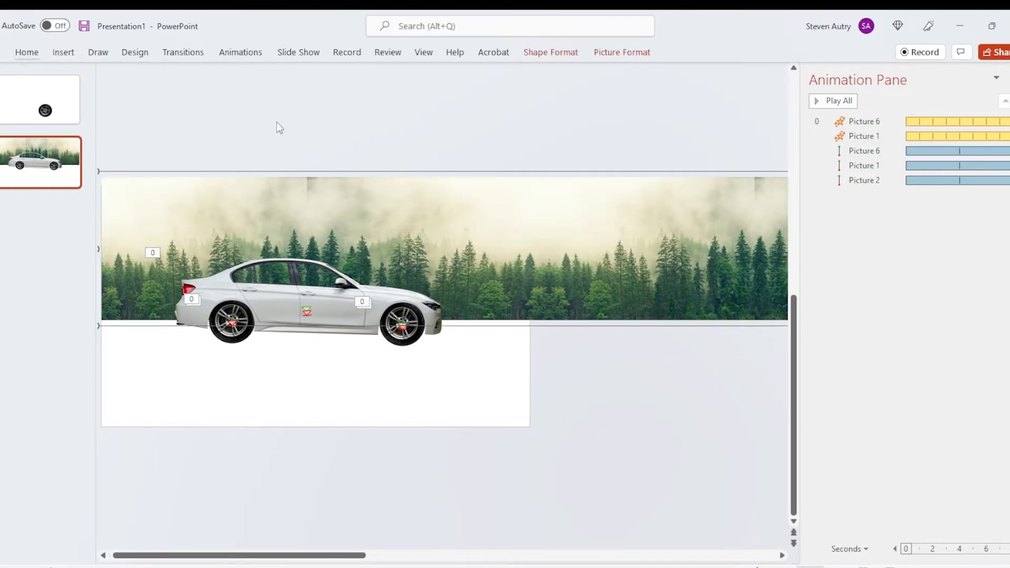
Step: Add a Lines motion path that carries the forest strip horizontally left past the slide, and play the current slide
click(241, 57)
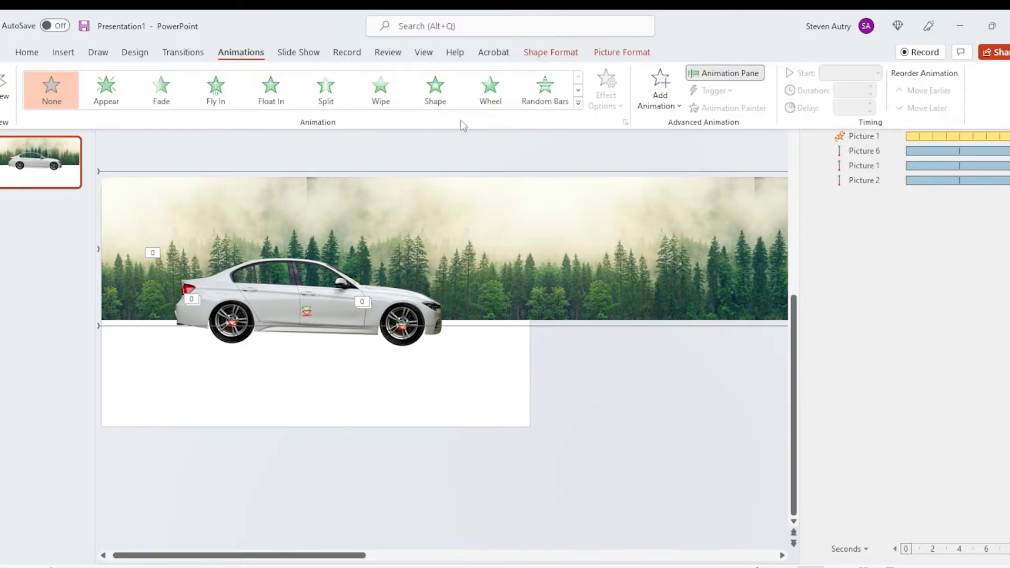
click(667, 107)
scroll(719, 325, down, 3)
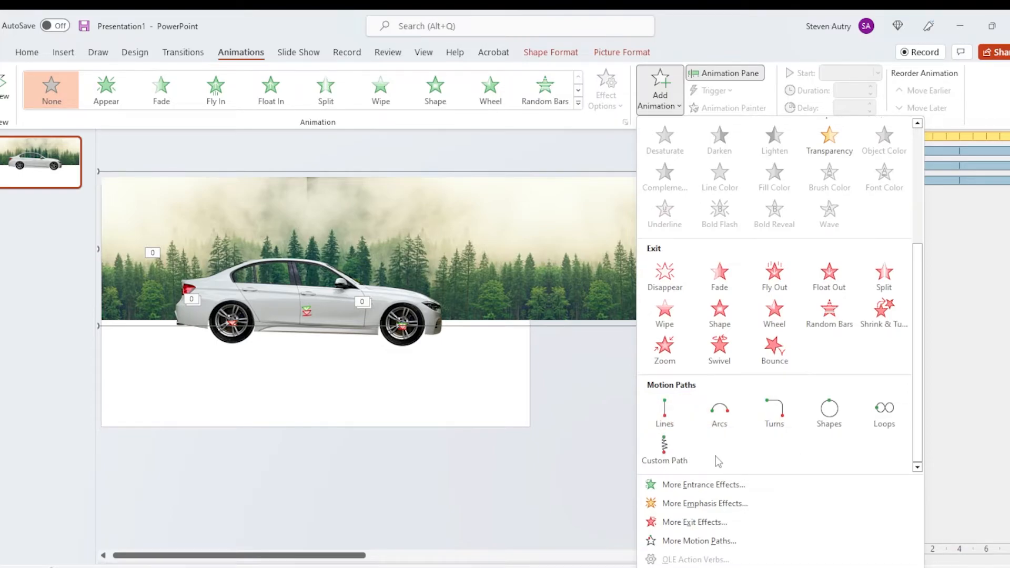
click(665, 413)
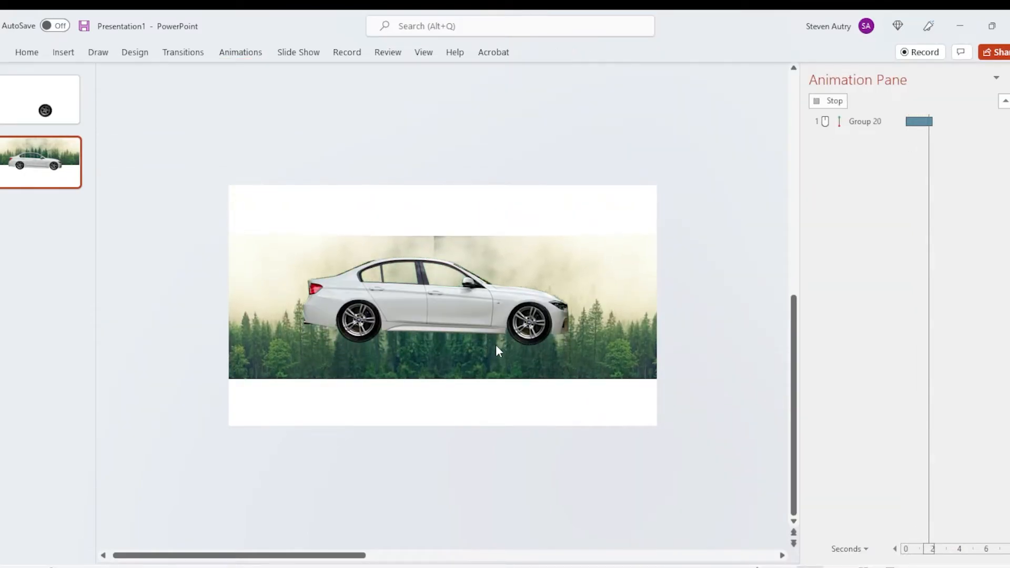
drag(460, 344, 254, 284)
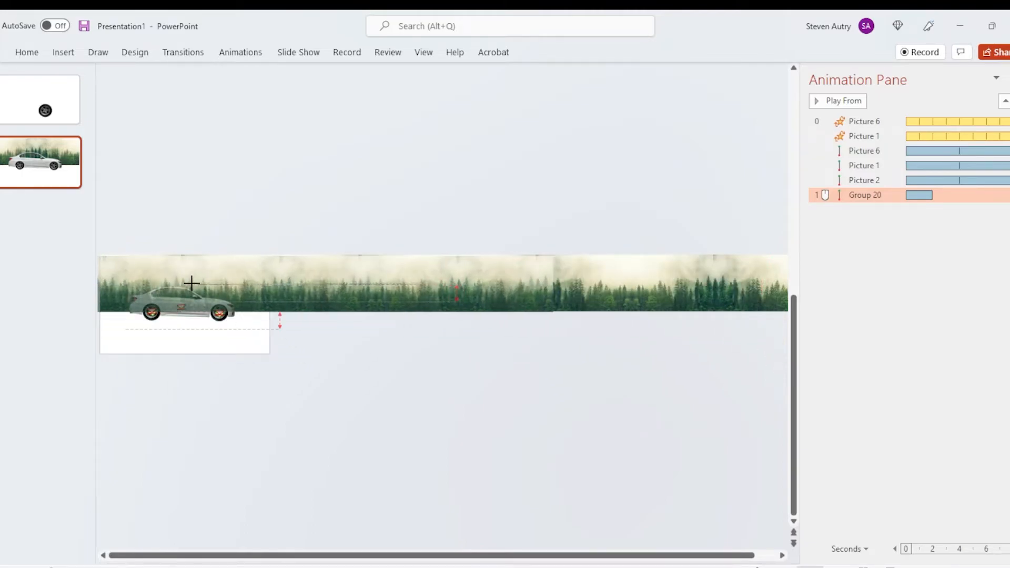
key(shift+F5)
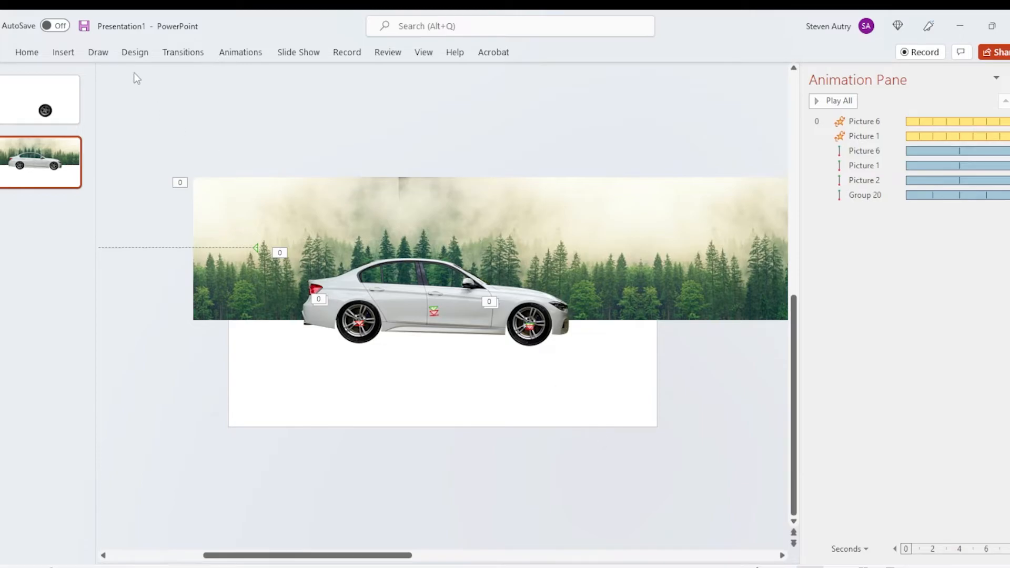
Step: Draw a rectangle over the lower half of the slide, from the base of the trees to below the slide's bottom edge
click(63, 53)
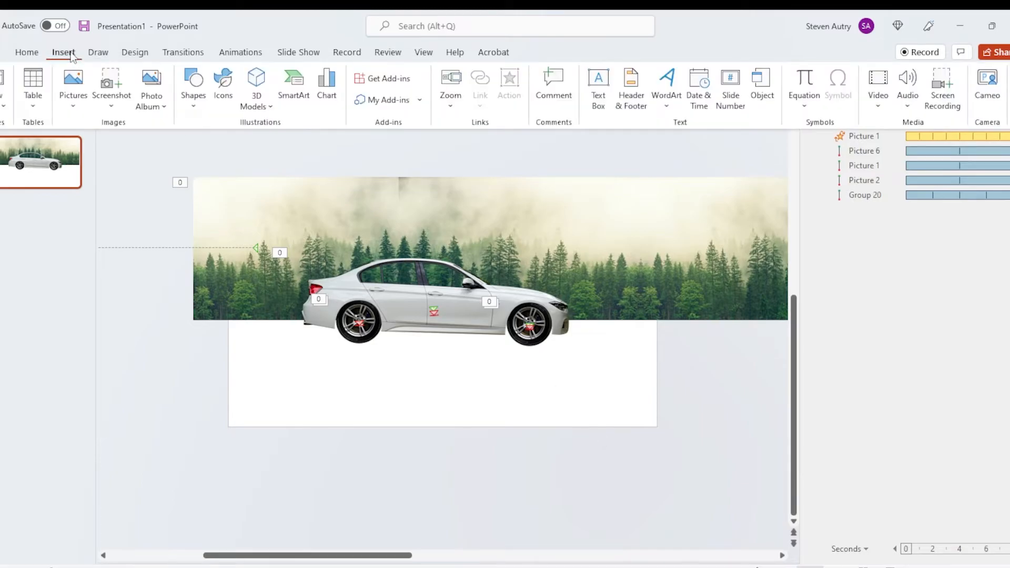
click(193, 87)
click(228, 143)
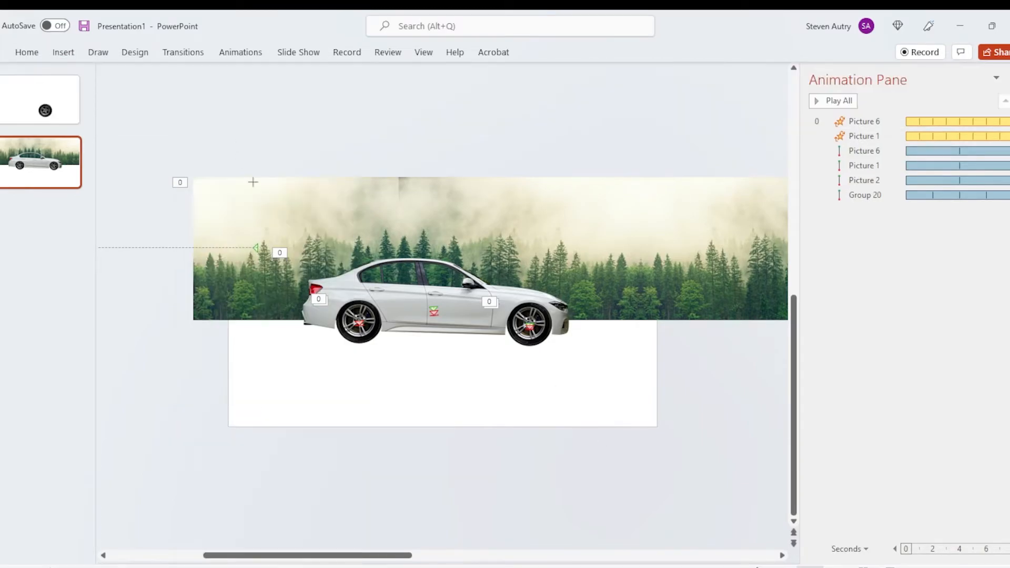
mouse_move(185, 314)
mouse_down()
mouse_move(420, 420)
mouse_move(687, 458)
mouse_up()
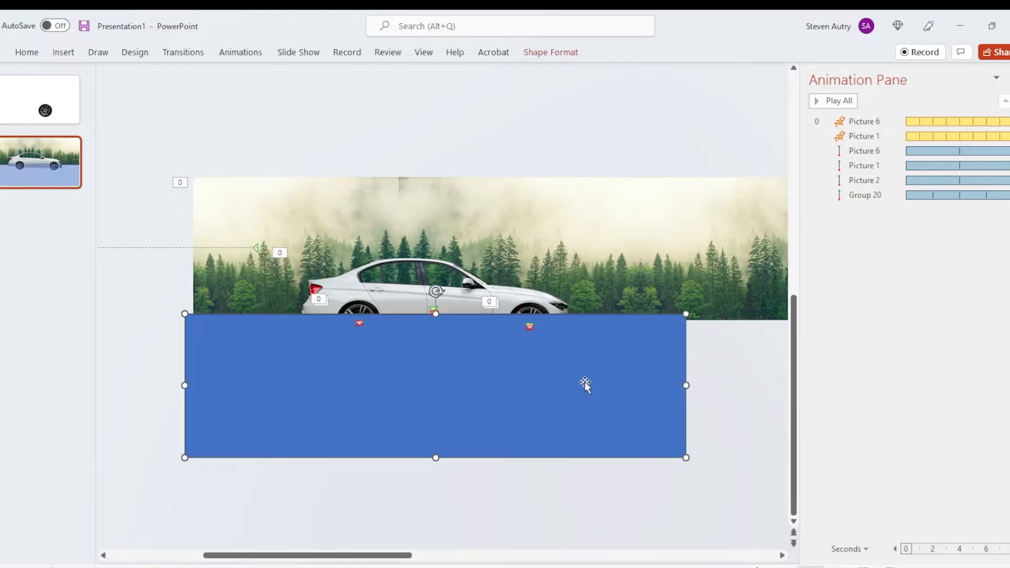
Step: Fill the road rectangle with dark gray and send it to the back, behind the car
right_click(587, 387)
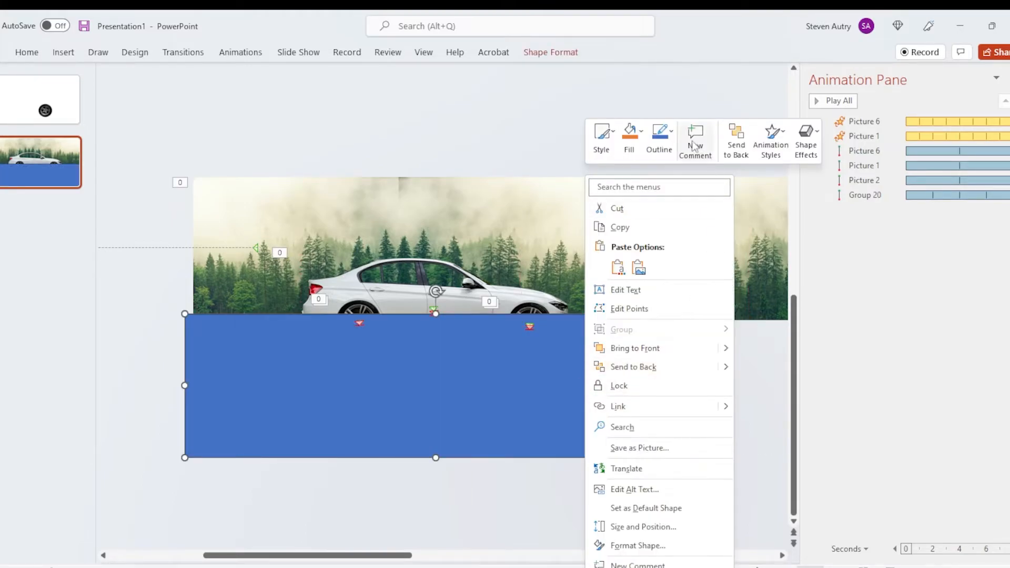
click(630, 140)
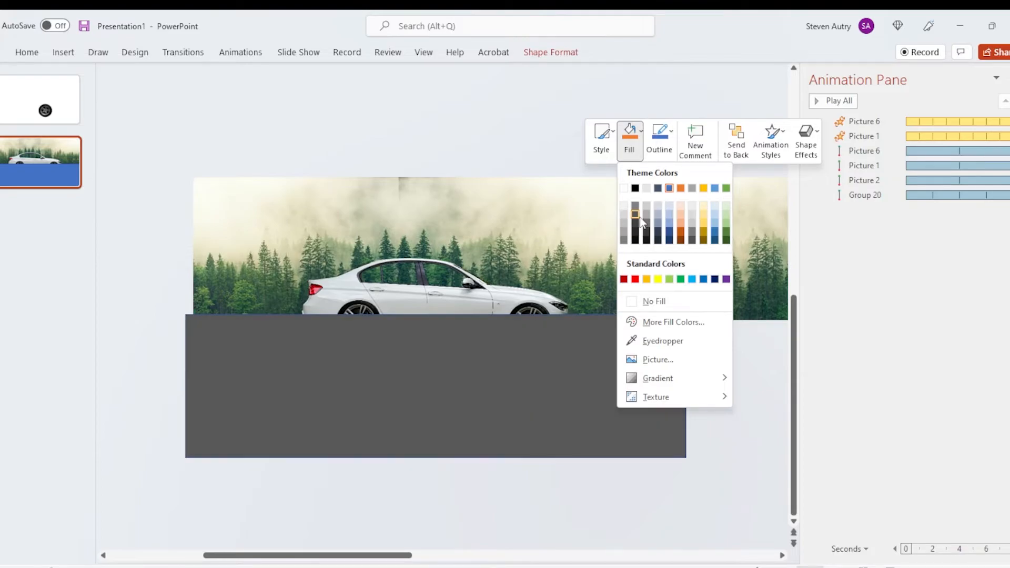
click(636, 215)
right_click(577, 378)
click(608, 366)
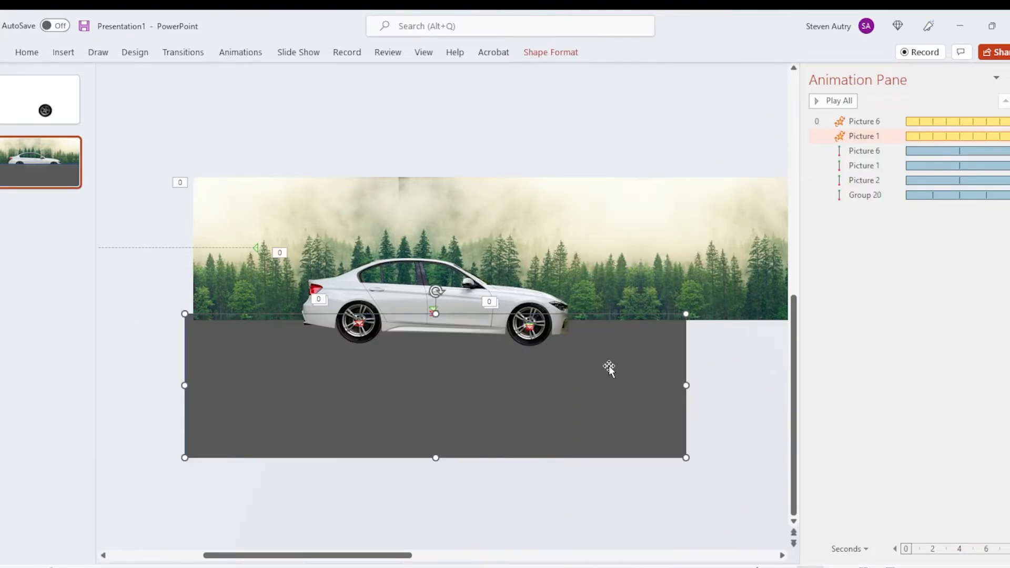
click(533, 472)
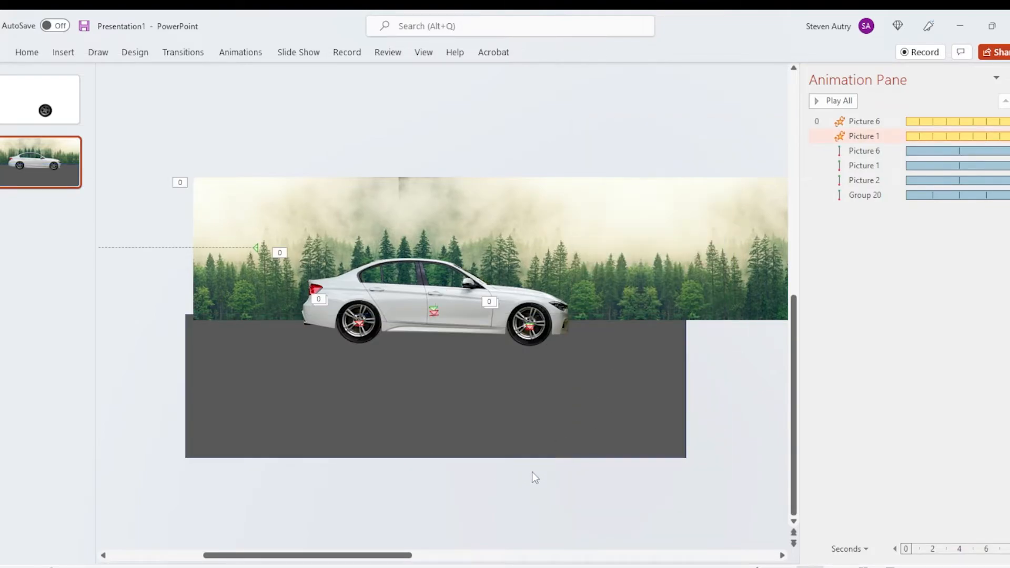
Step: Draw a long, thin parallelogram on the gray road below the car's front as a lane marking
click(72, 55)
click(193, 87)
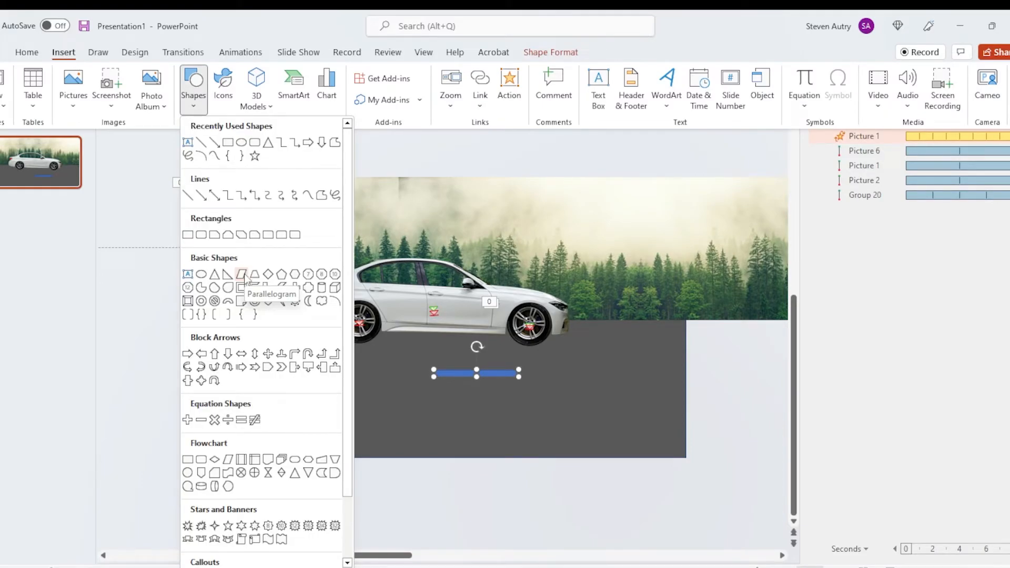
click(243, 277)
mouse_move(504, 428)
mouse_down()
mouse_move(630, 435)
mouse_move(607, 394)
mouse_move(627, 368)
mouse_up()
click(514, 374)
scroll(513, 375, up, 5)
Step: Color the lane marking yellow and move it just beyond the road's right edge
right_click(457, 389)
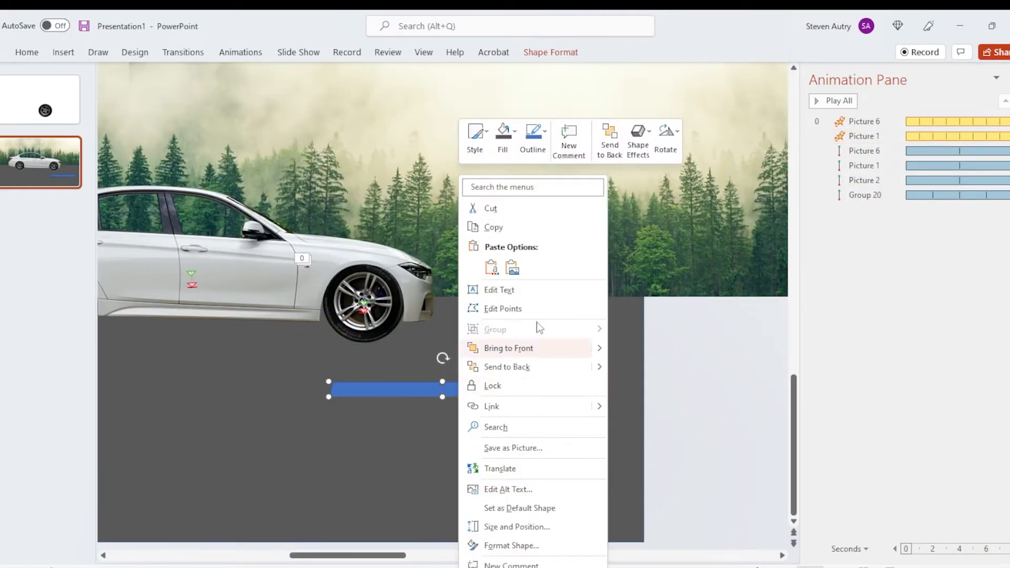
click(533, 138)
click(560, 278)
drag(372, 393, 691, 394)
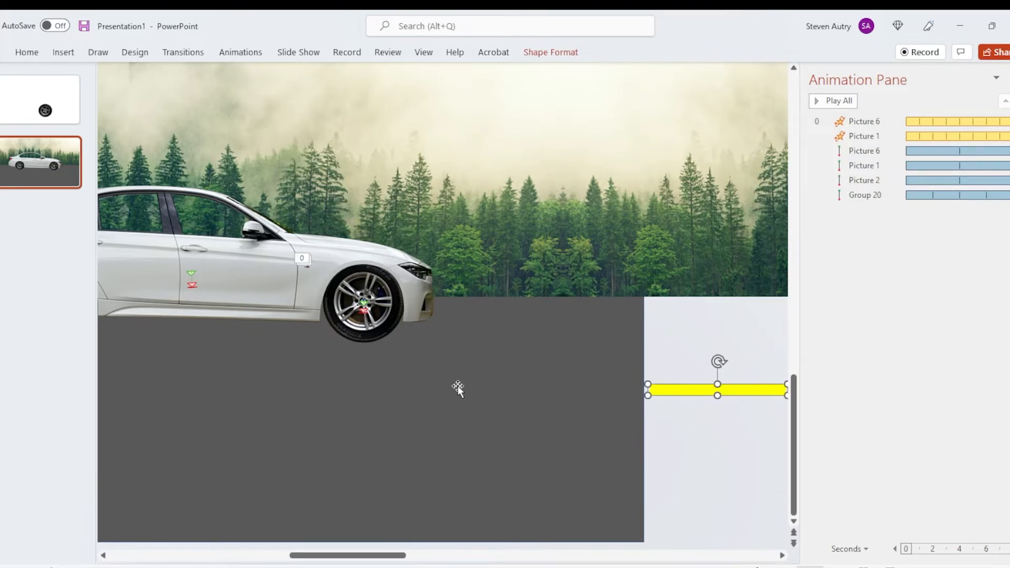
scroll(442, 302, down, 3)
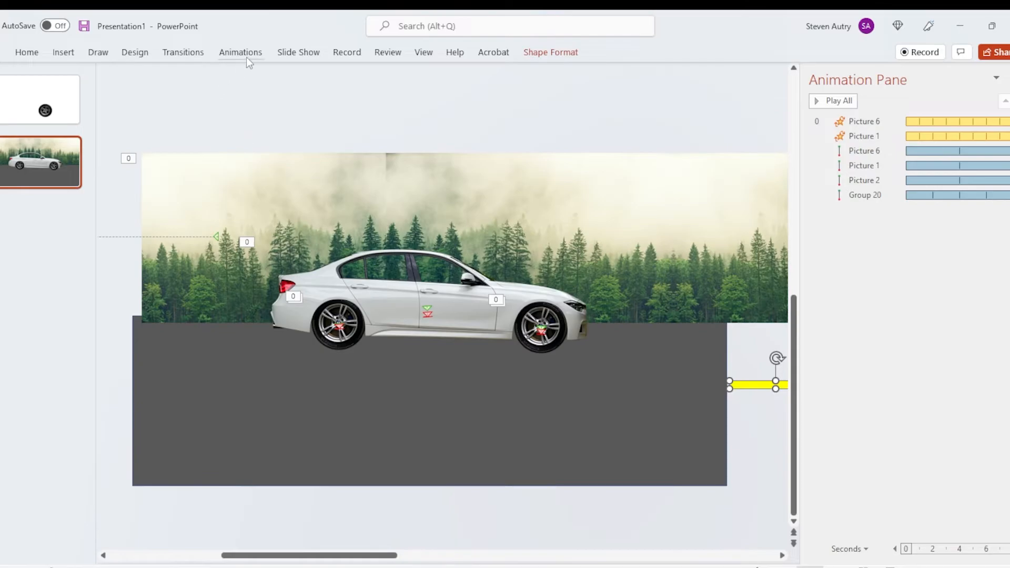
Step: Add a Lines motion path to the yellow lane marking, running horizontally left until it ends beyond the road's left edge
click(244, 53)
click(659, 96)
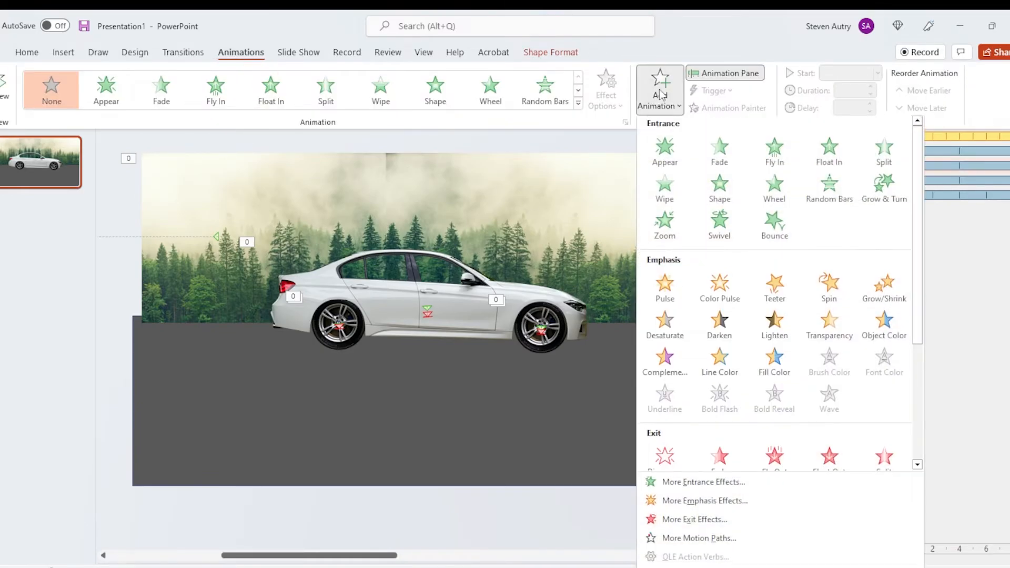
scroll(769, 255, down, 3)
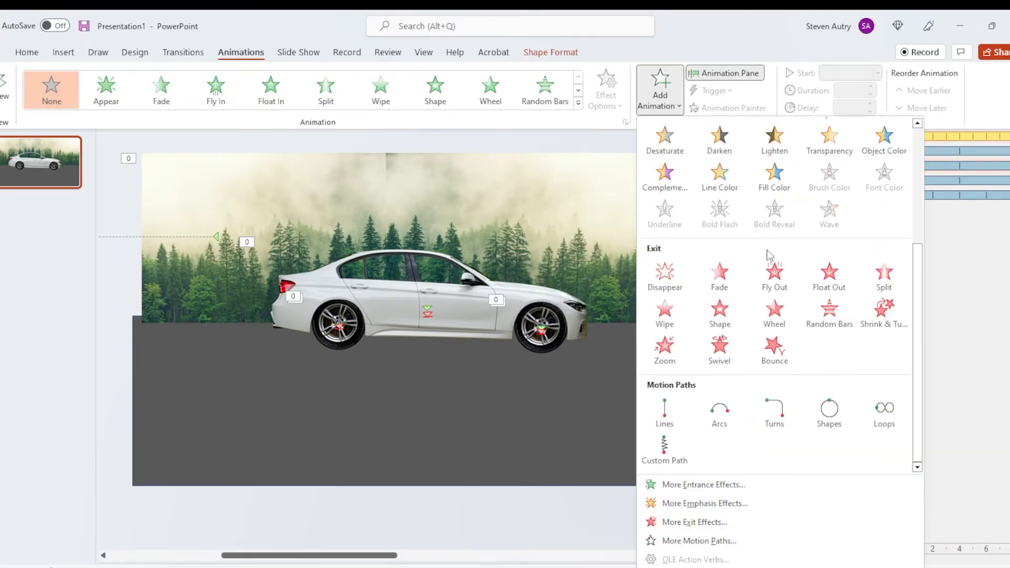
click(668, 410)
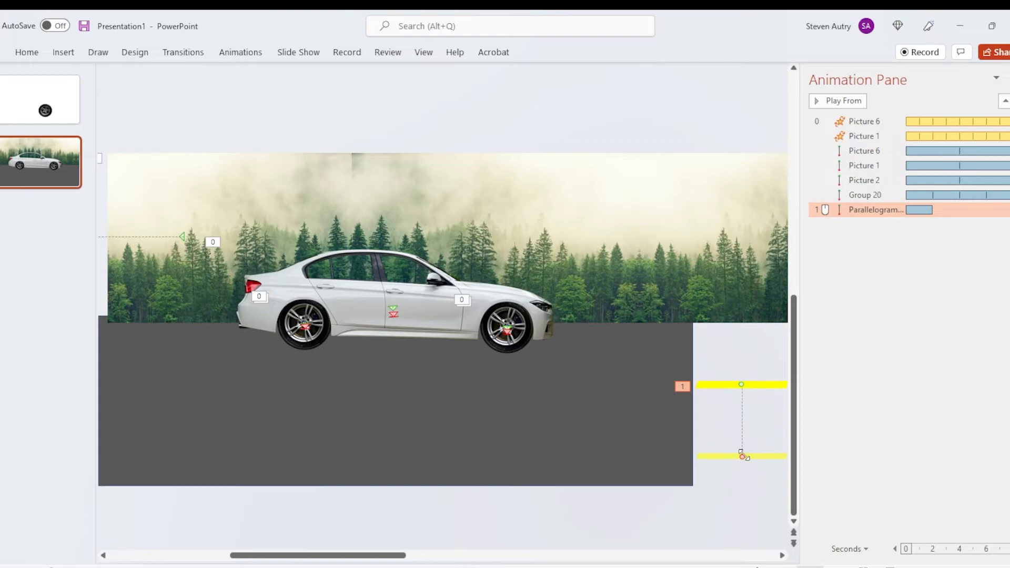
drag(743, 456, 161, 380)
drag(372, 377, 265, 373)
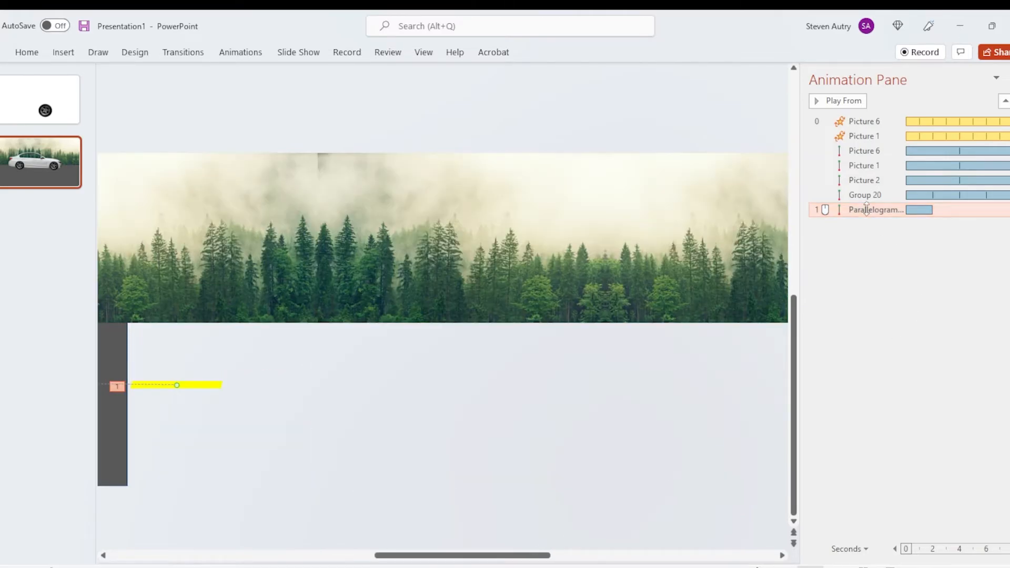
Step: Set the yellow lane marking's motion path to start with previous, with 0 sec smooth start and 0 sec smooth end
right_click(868, 209)
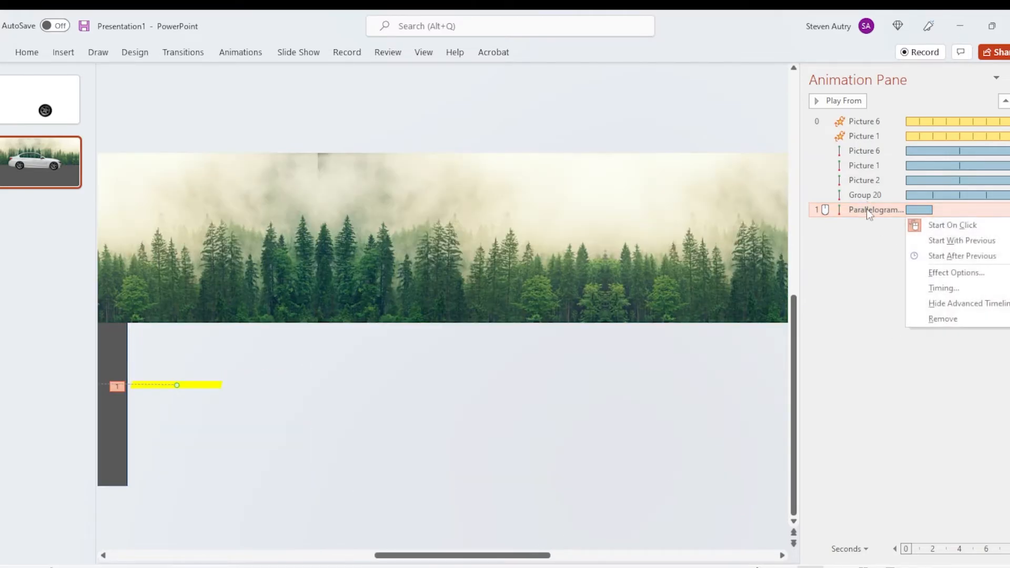
click(958, 242)
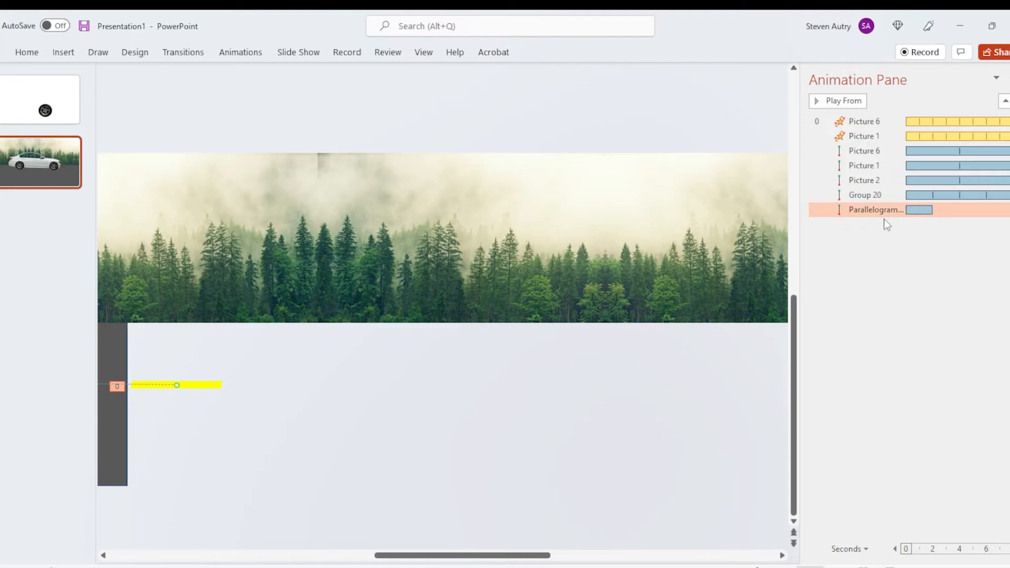
click(949, 273)
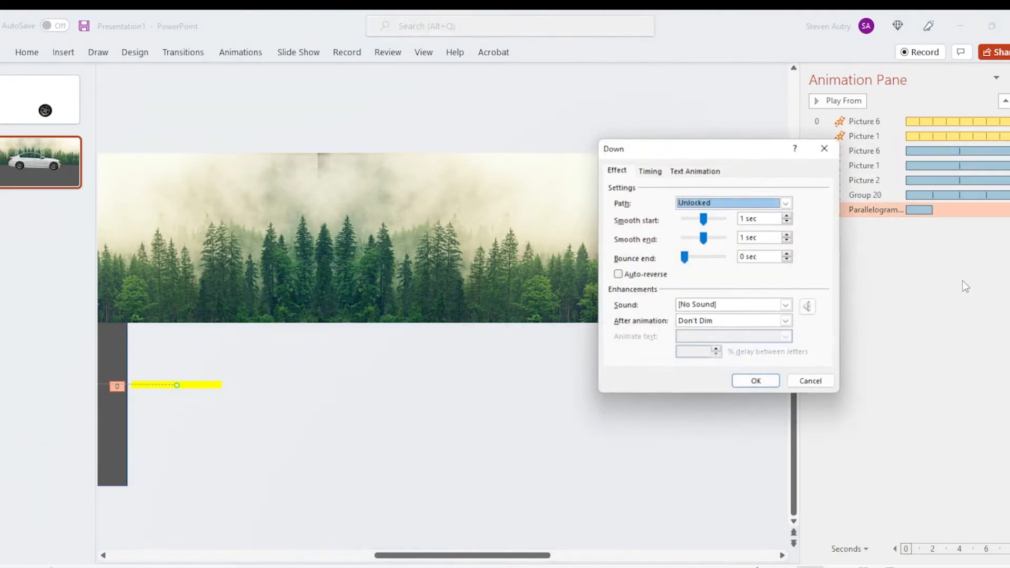
drag(704, 219, 683, 238)
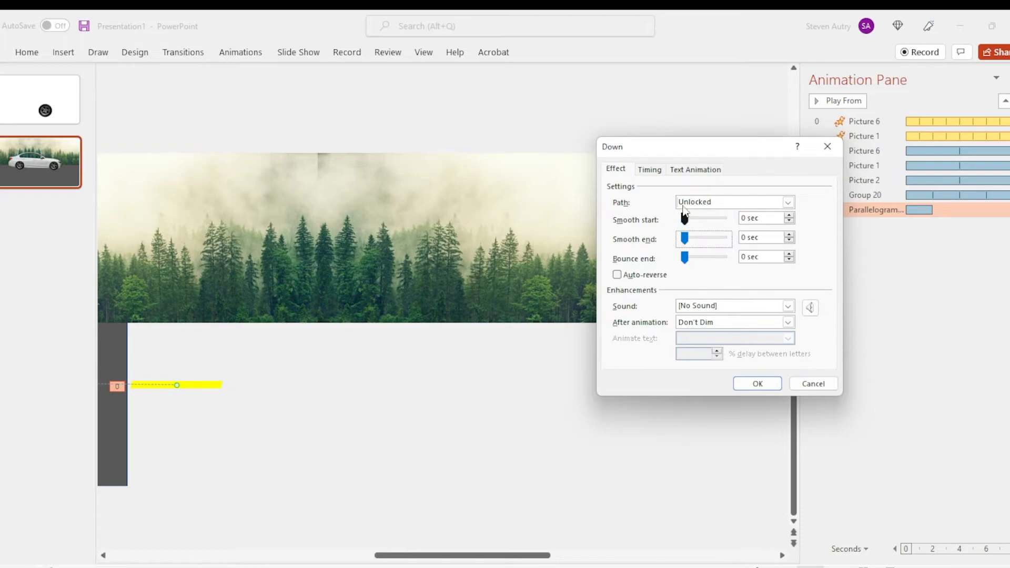
Step: Repeat the lane marking's animation until end of slide with a 1-second duration, and shift its motion path slightly lower on the road
click(650, 169)
click(754, 236)
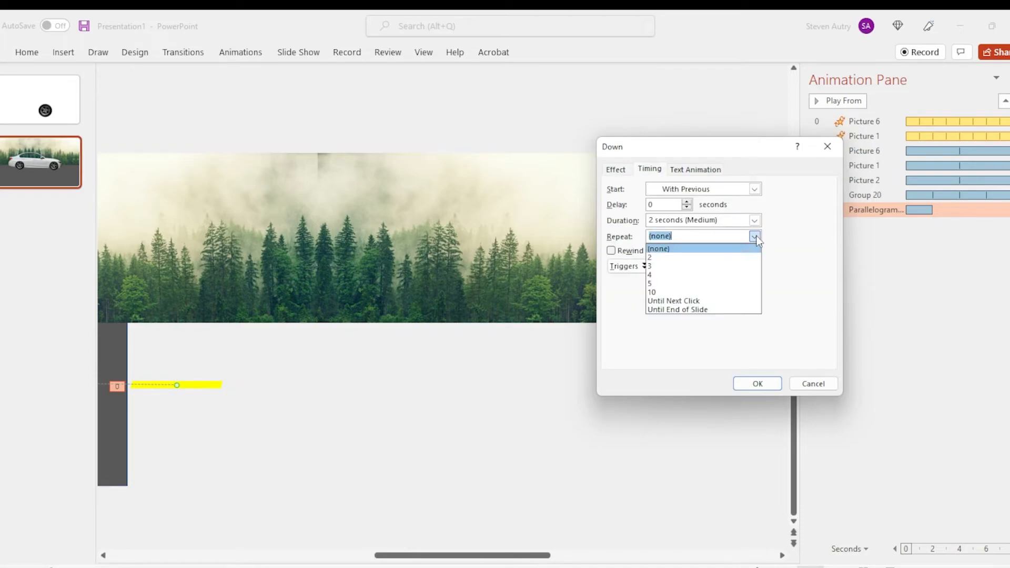
click(690, 309)
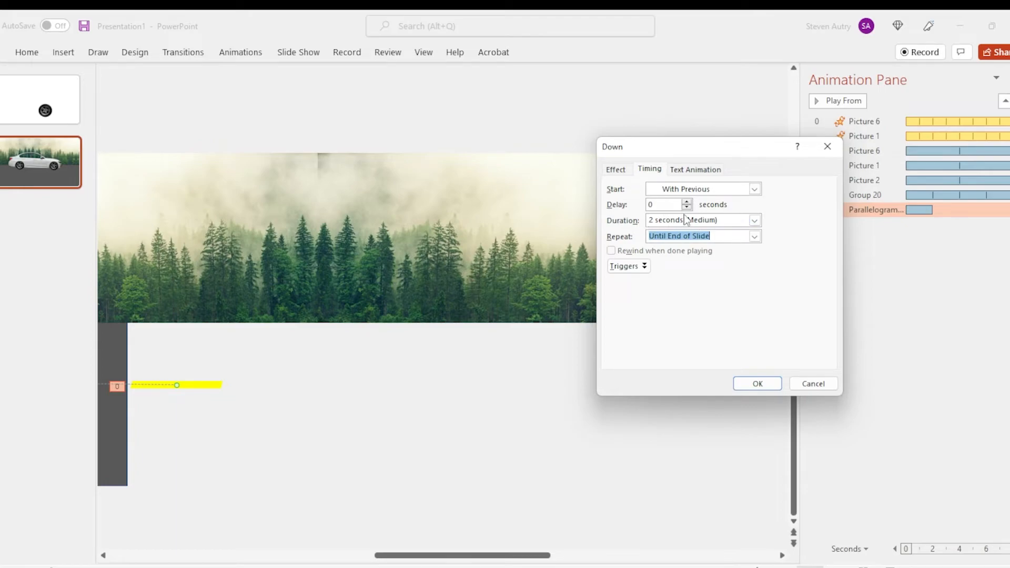
click(754, 220)
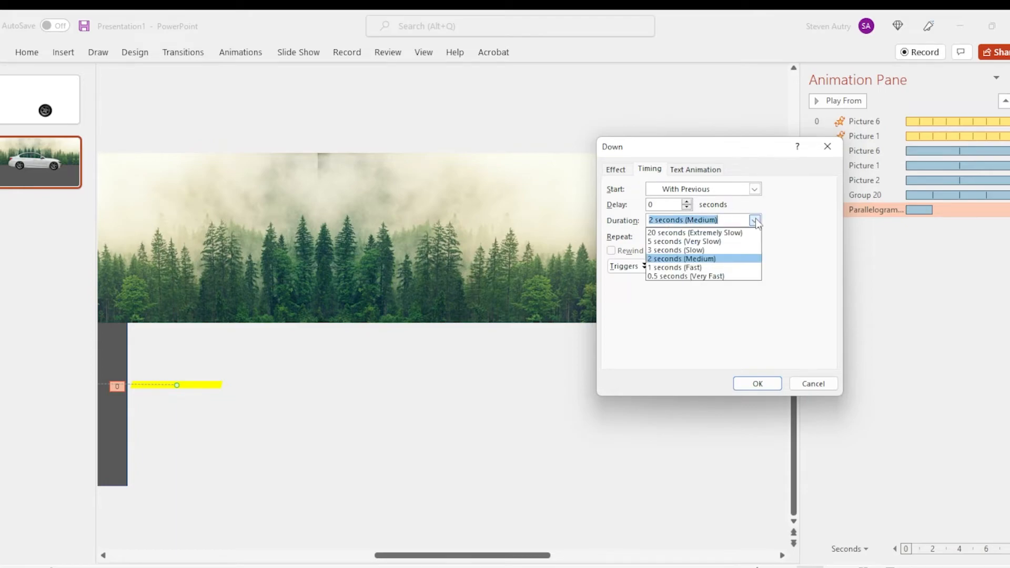
click(702, 268)
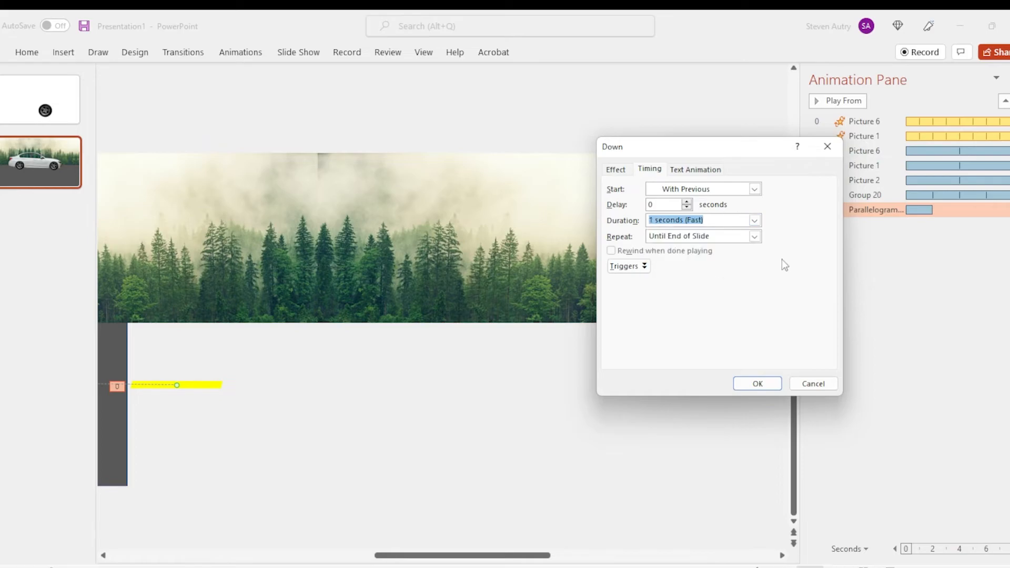
click(758, 384)
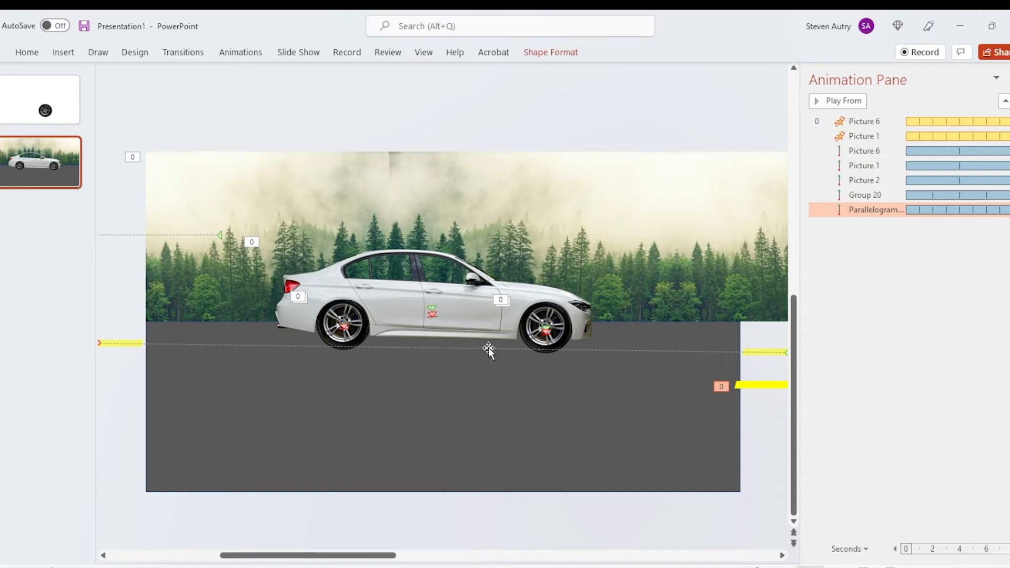
mouse_move(488, 347)
mouse_down()
mouse_move(489, 378)
mouse_move(485, 354)
mouse_up()
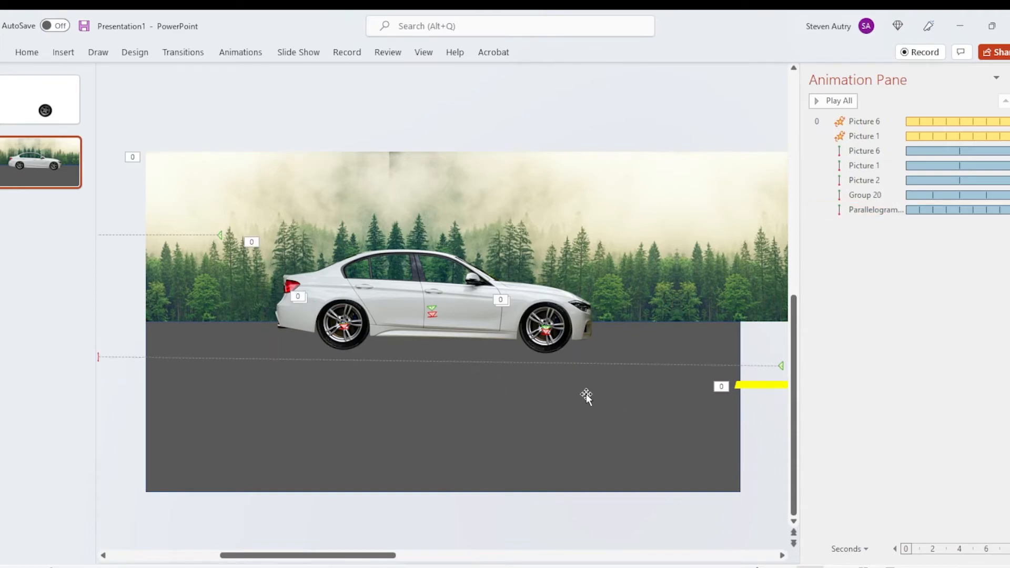
Step: Draw a long, flat oval beneath the car, spanning nearly its full length, as a shadow
click(64, 52)
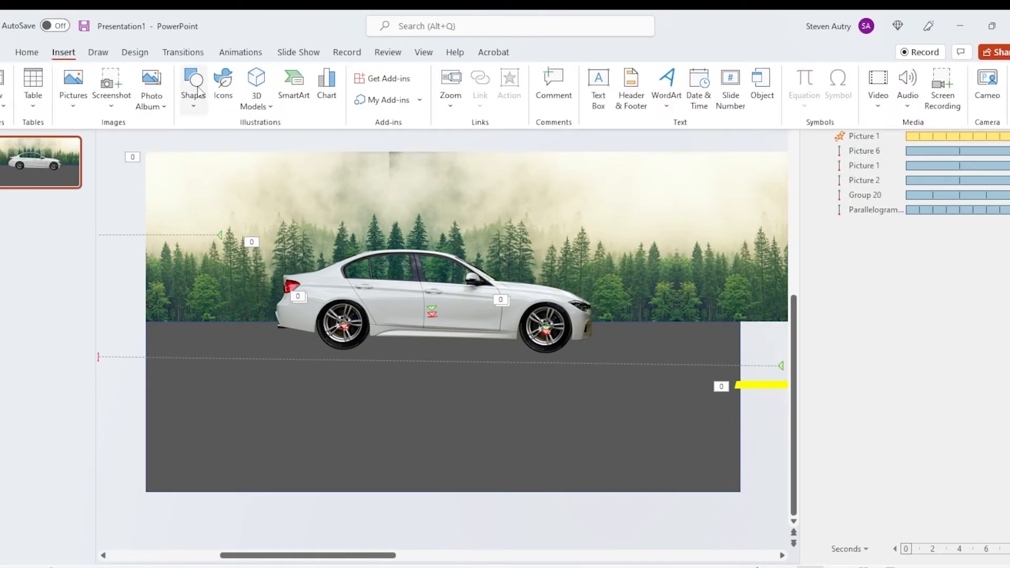
click(194, 89)
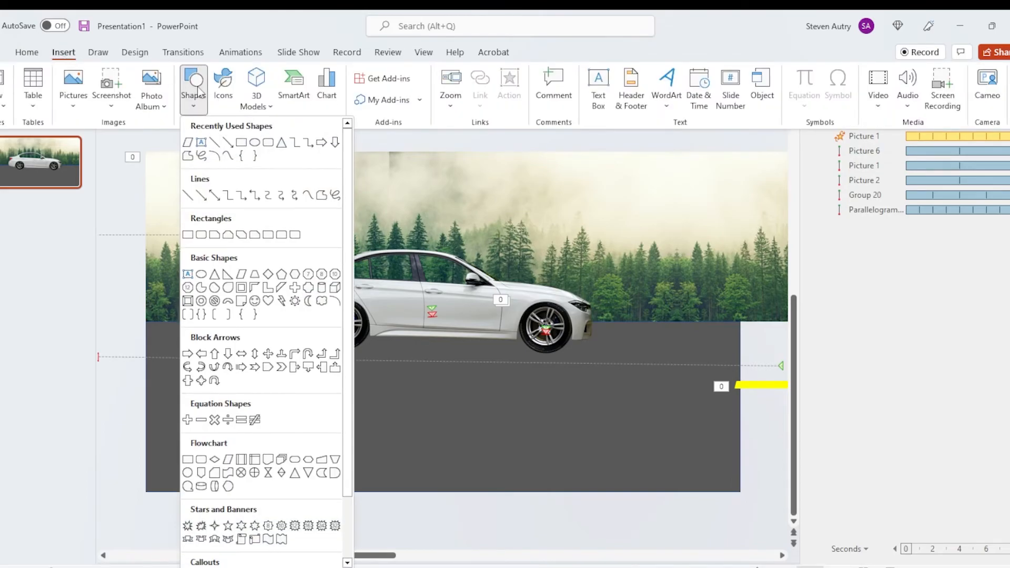
click(255, 142)
drag(291, 339, 594, 365)
Step: Fill the shadow oval with black and remove its outline
right_click(500, 356)
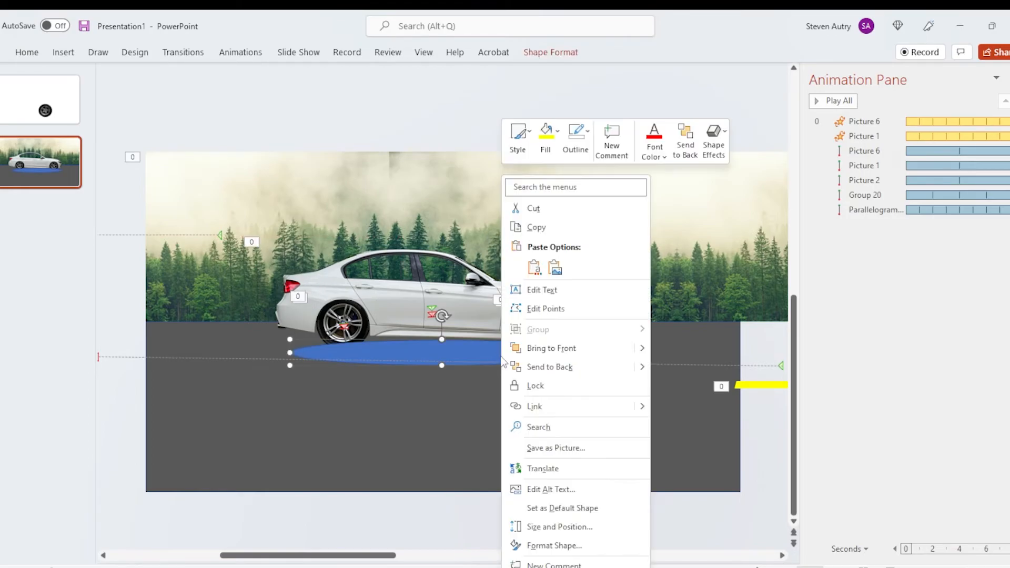
click(577, 141)
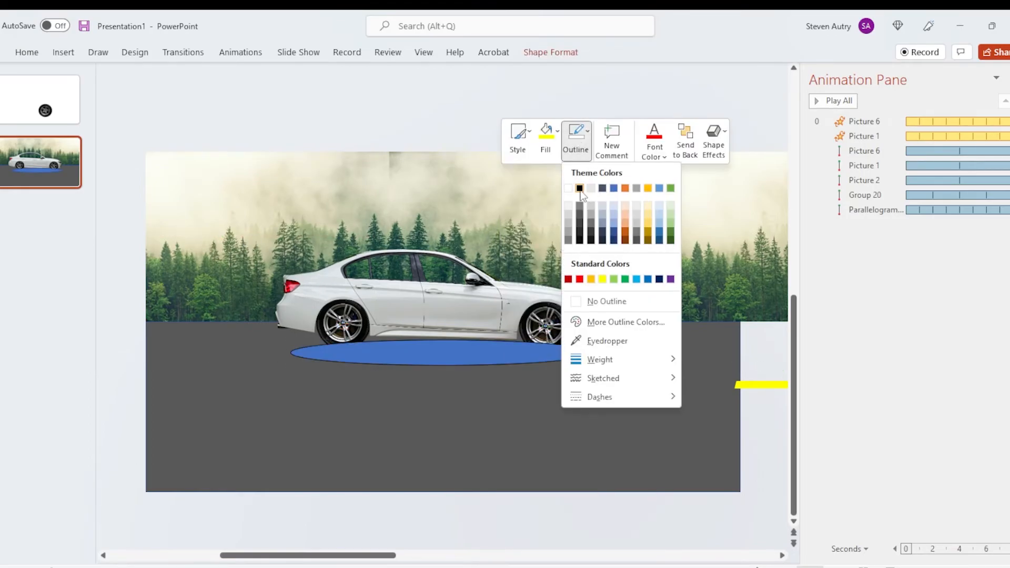
click(547, 141)
click(547, 141)
click(551, 187)
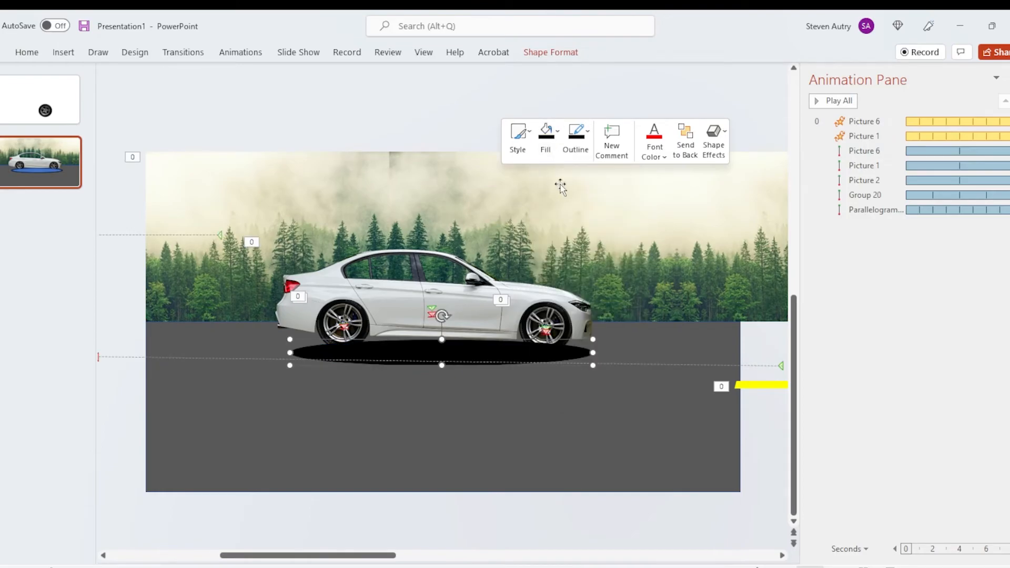
click(576, 140)
click(597, 301)
Step: Move the black oval down onto the open road below the car and set its fill transparency to 88%
drag(513, 360, 536, 416)
right_click(536, 416)
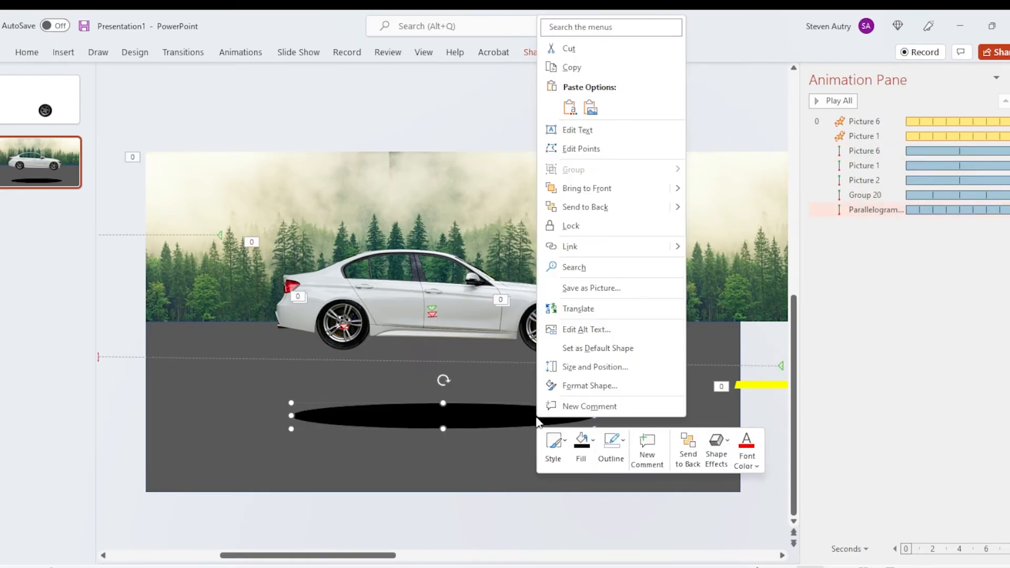
click(609, 389)
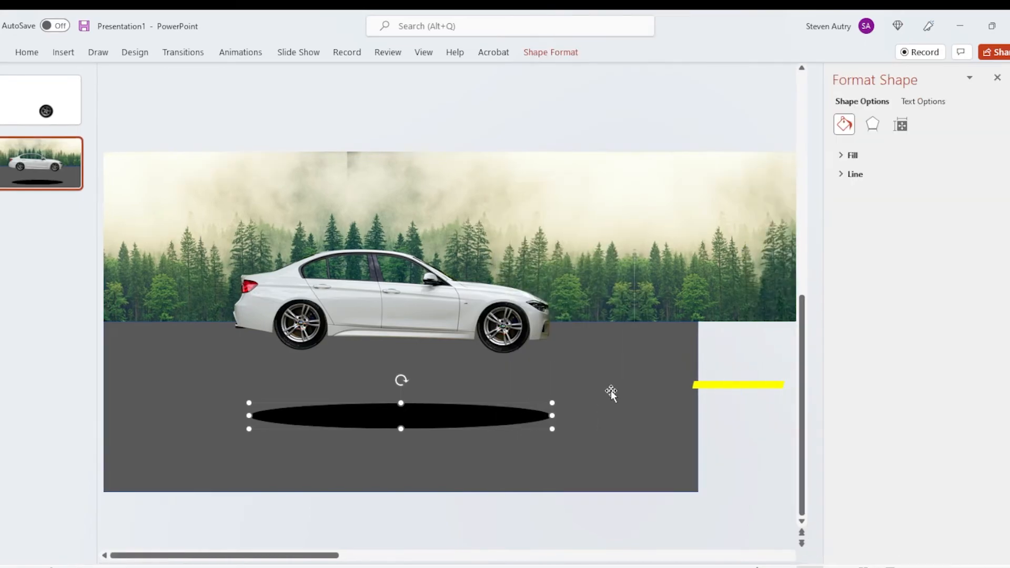
click(845, 157)
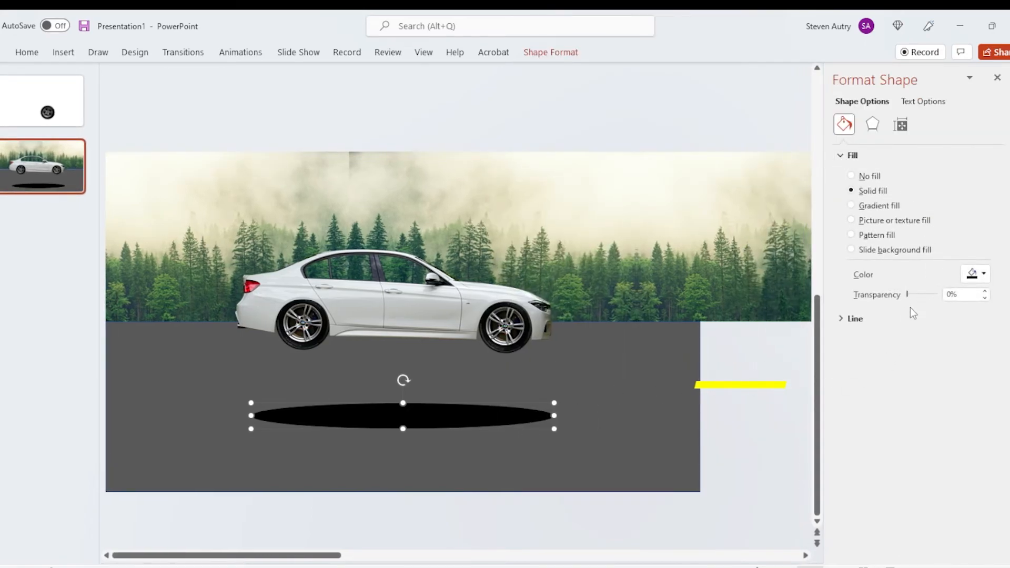
drag(907, 295, 932, 297)
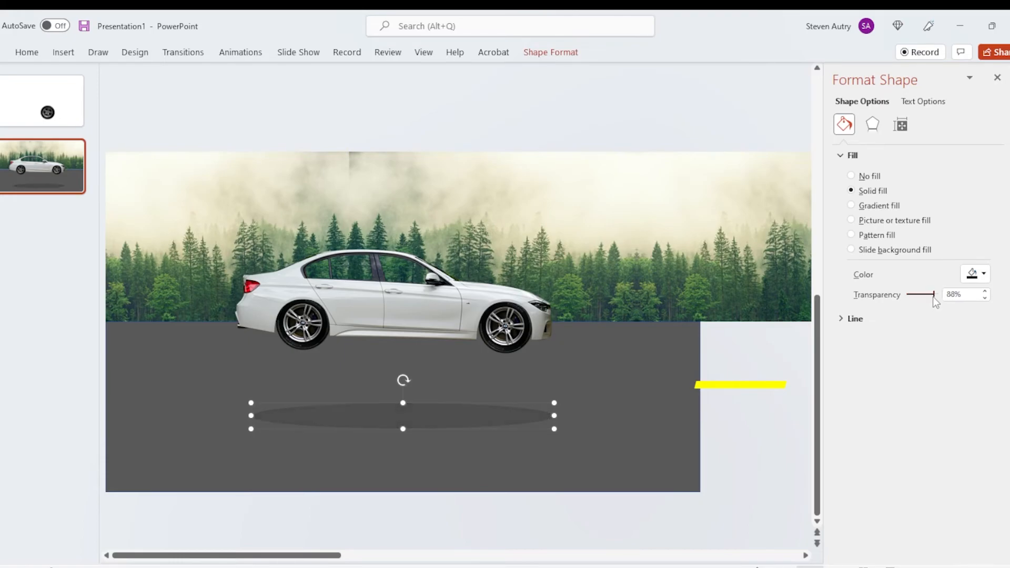
click(681, 444)
Step: Add a Grow/Shrink emphasis animation to the transparent shadow oval
click(516, 421)
click(240, 54)
click(660, 89)
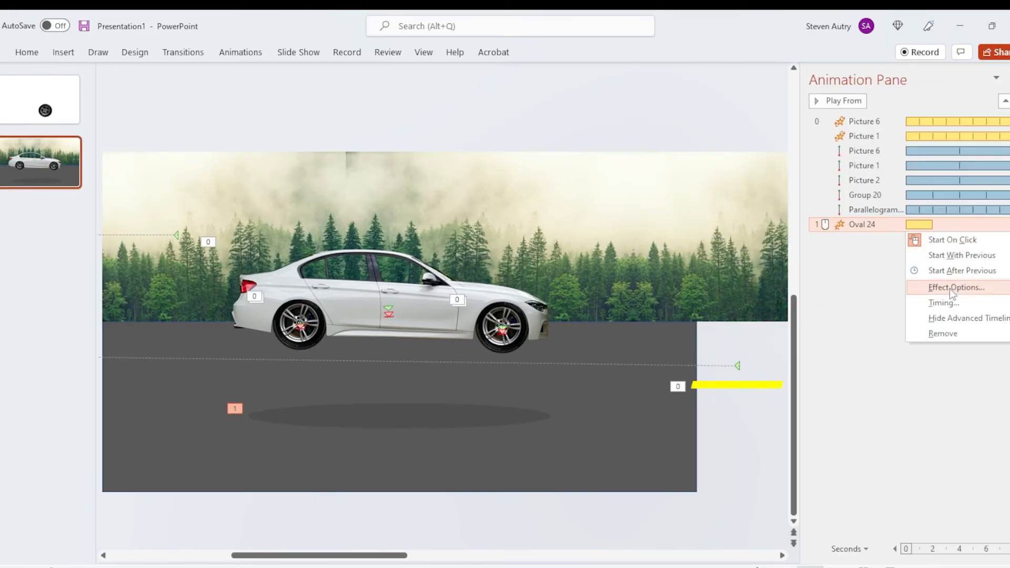
Step: Set the shadow oval's Grow/Shrink animation to start with previous and repeat until end of slide
click(950, 287)
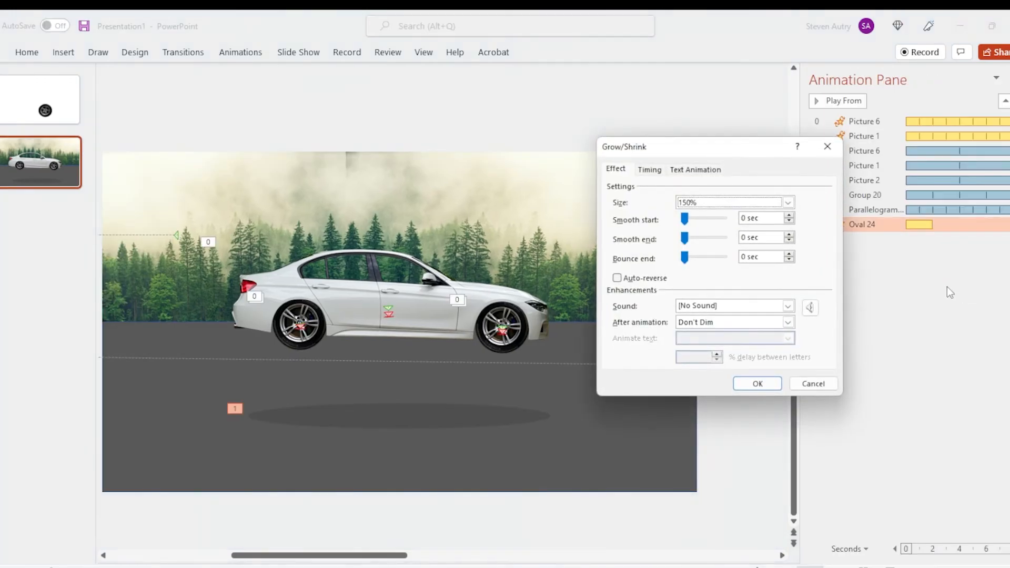
click(651, 170)
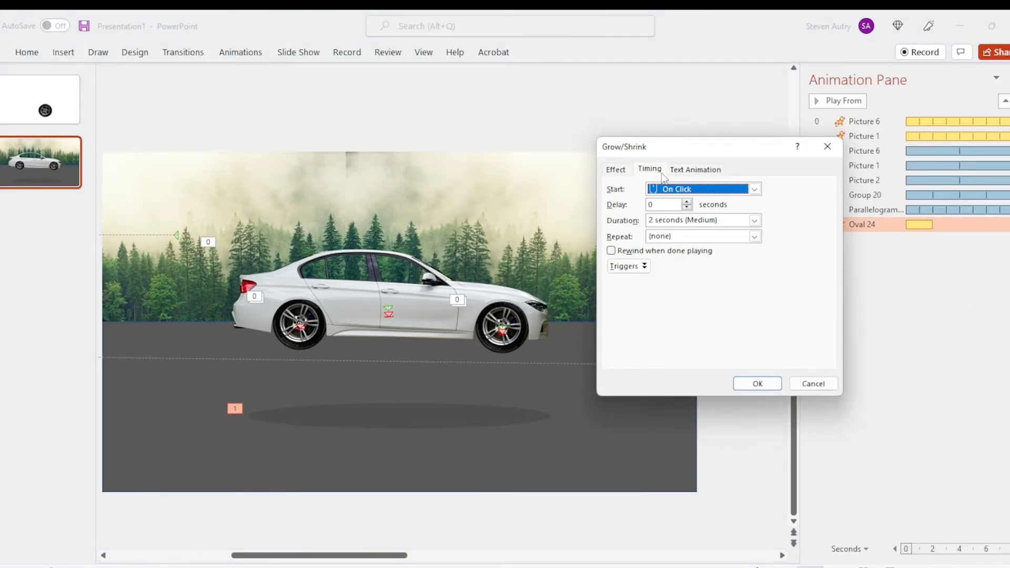
click(754, 190)
click(716, 212)
click(754, 236)
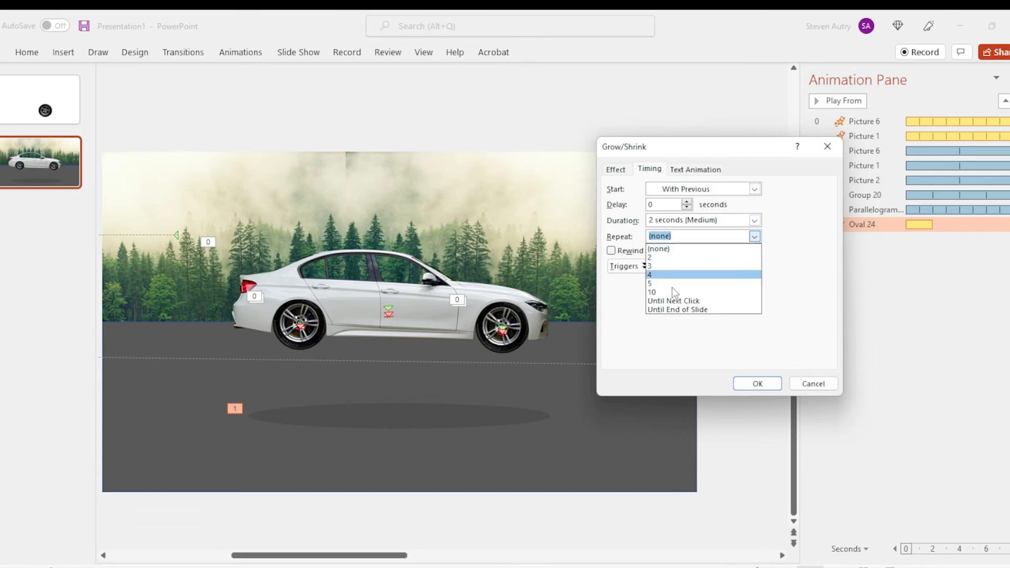
click(685, 310)
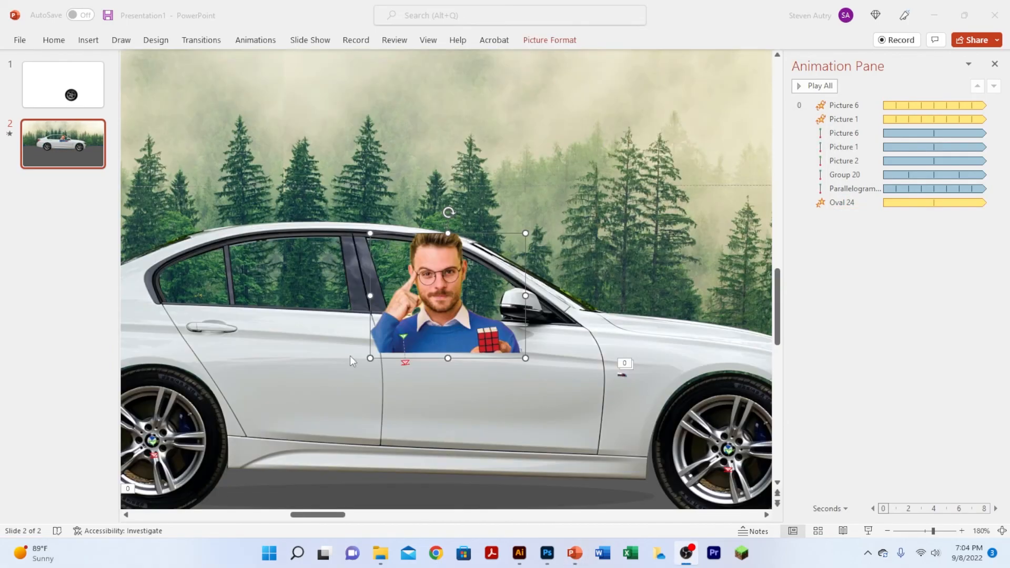
click(468, 332)
drag(468, 332, 508, 360)
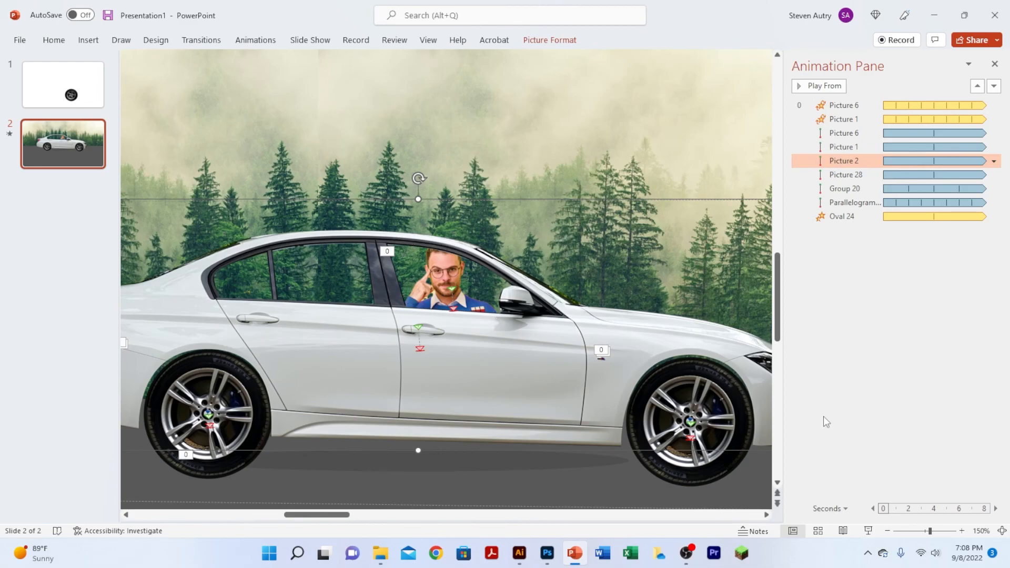
Step: Play the slide show from the current slide to review the finished driving car animation
click(868, 530)
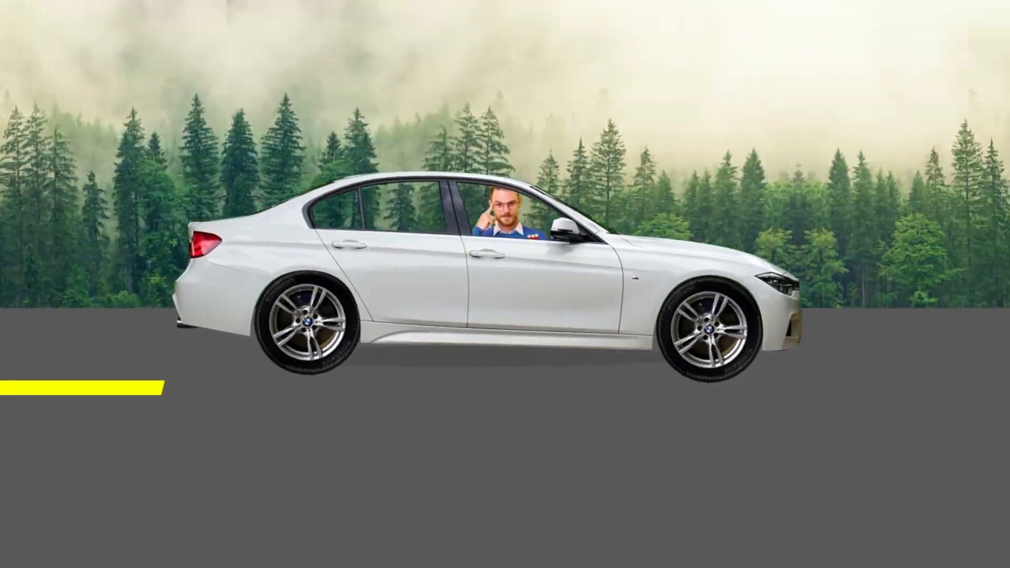